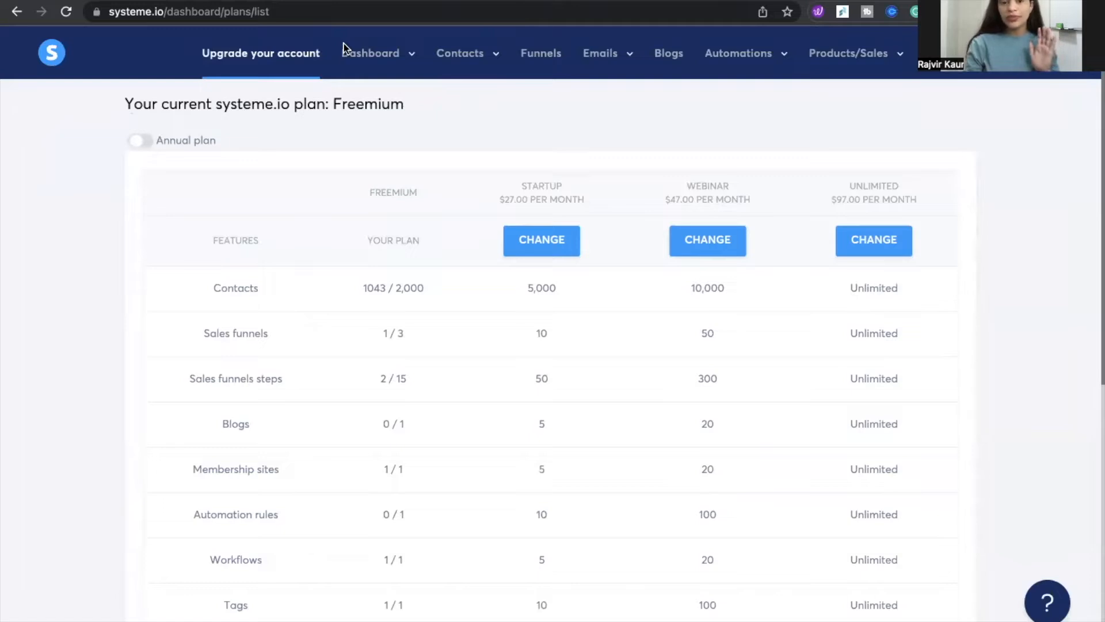
Open the contacts list and scroll through the registered contacts
mouse_move(390, 63)
mouse_move(463, 66)
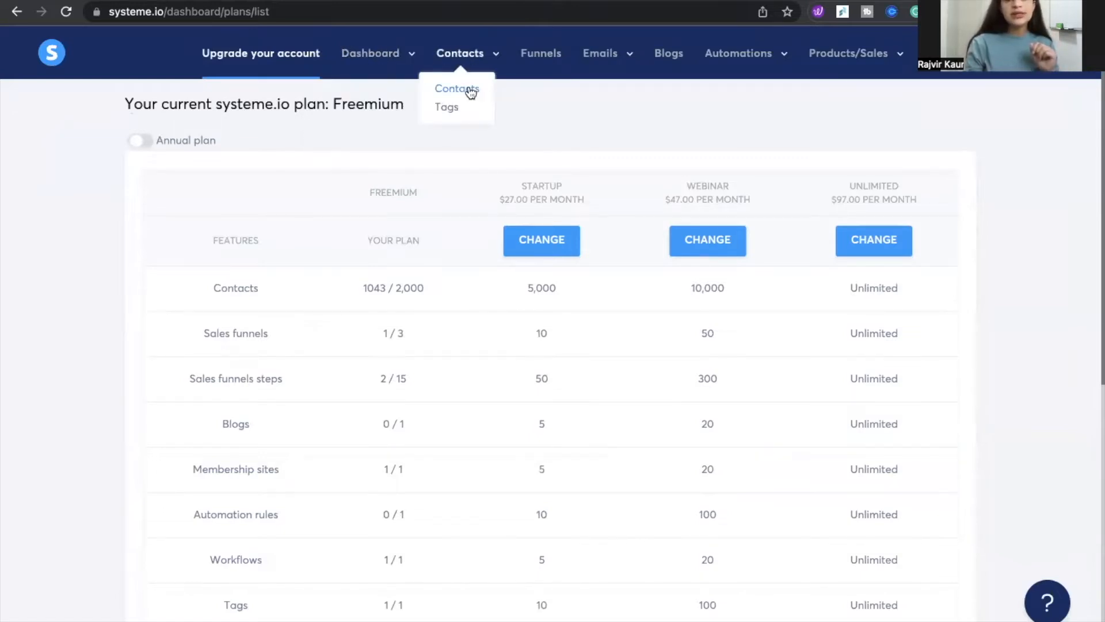
left_click(469, 90)
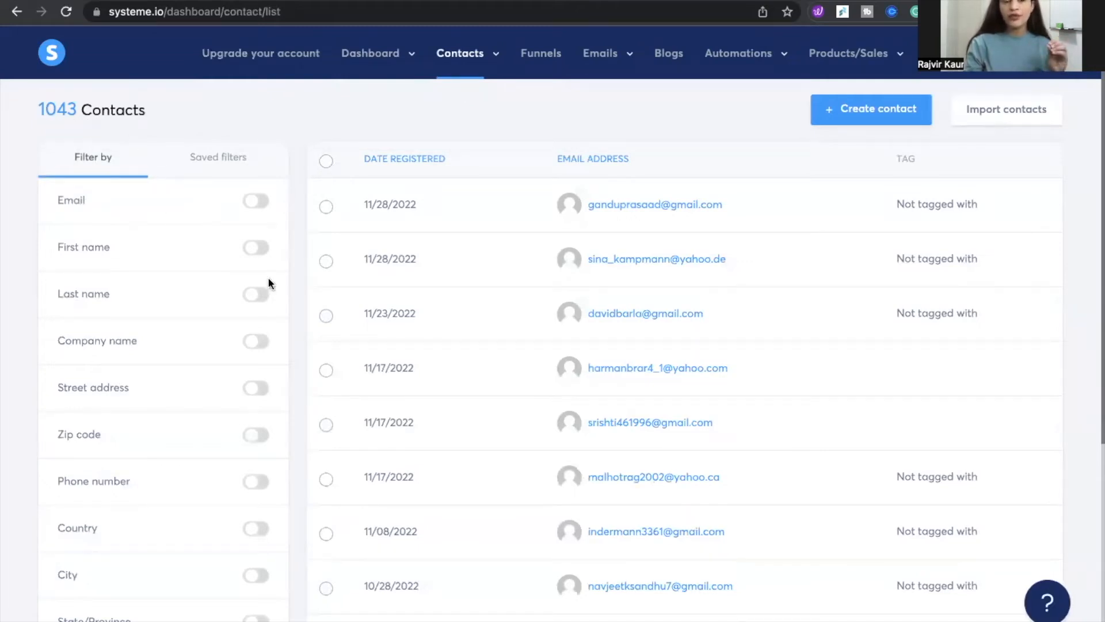
scroll(422, 365, "down", 4)
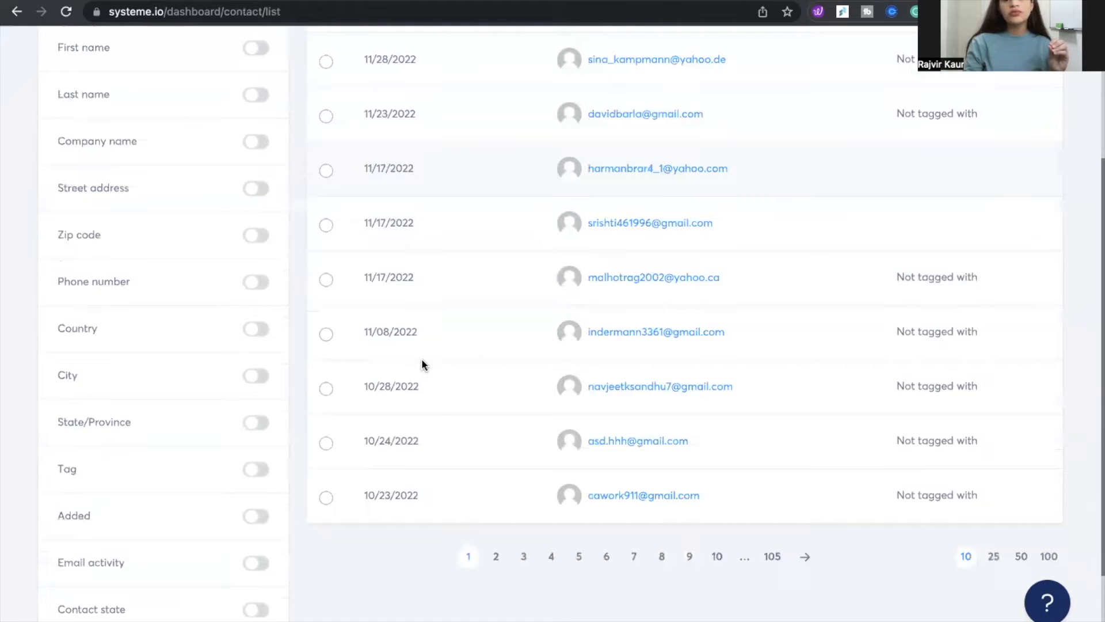
scroll(421, 358, "down", 3)
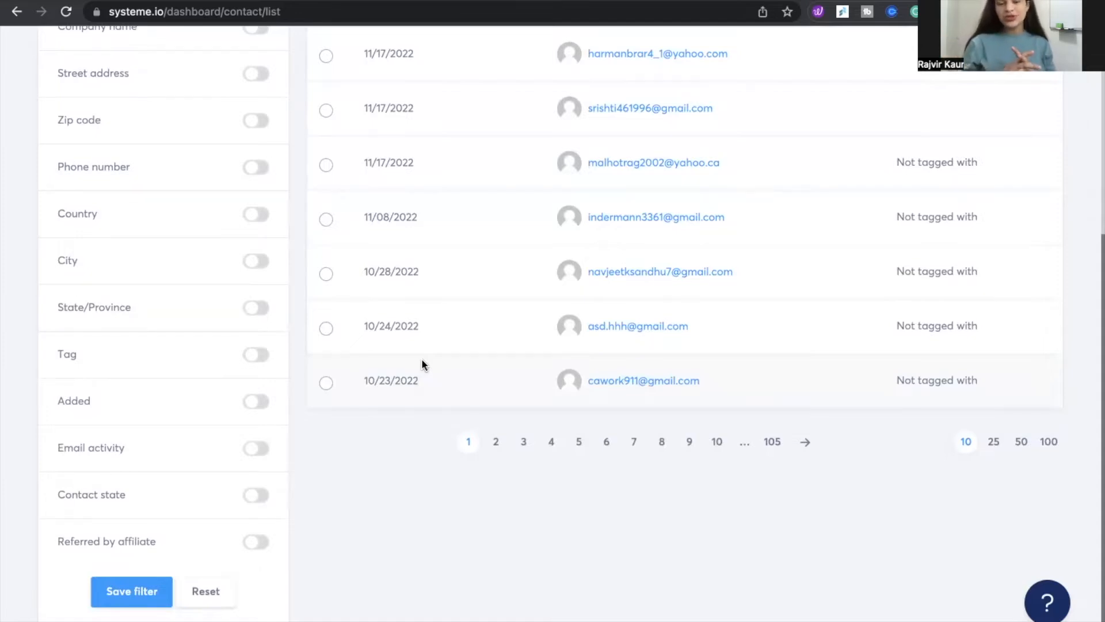
scroll(422, 360, "up", 5)
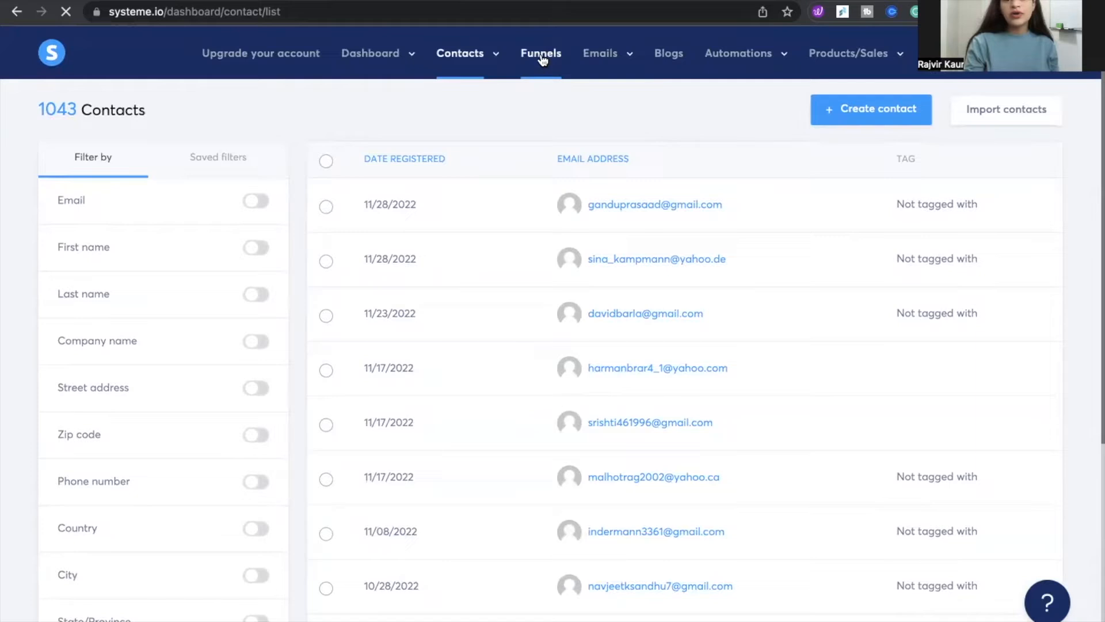
Open the live squeeze page of the White Label Ebook Funnel from the funnels list
left_click(541, 56)
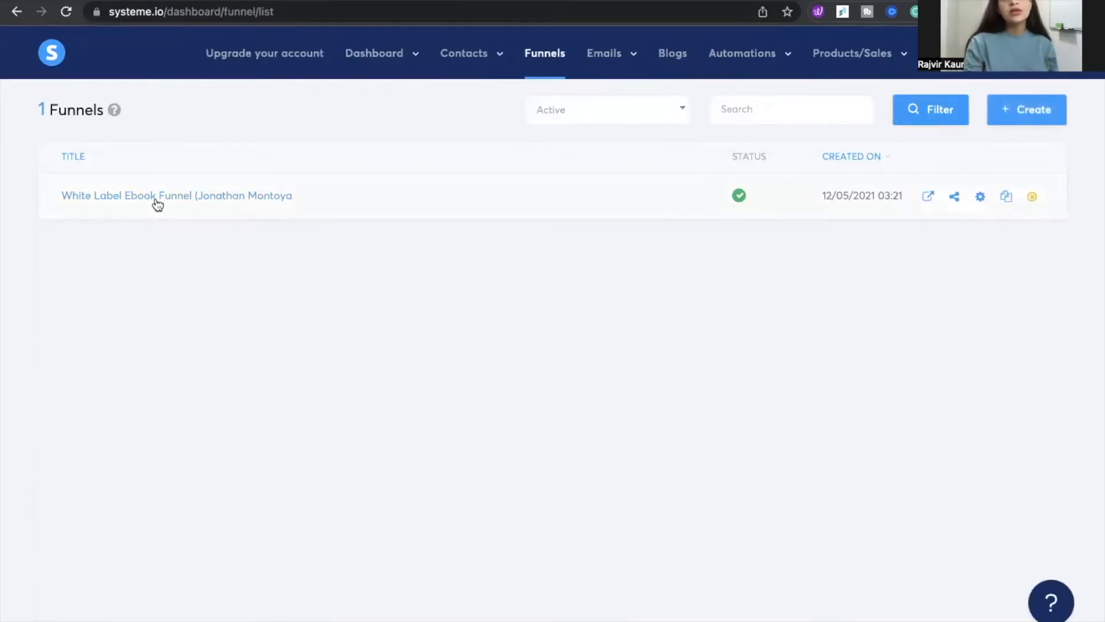
left_click(928, 197)
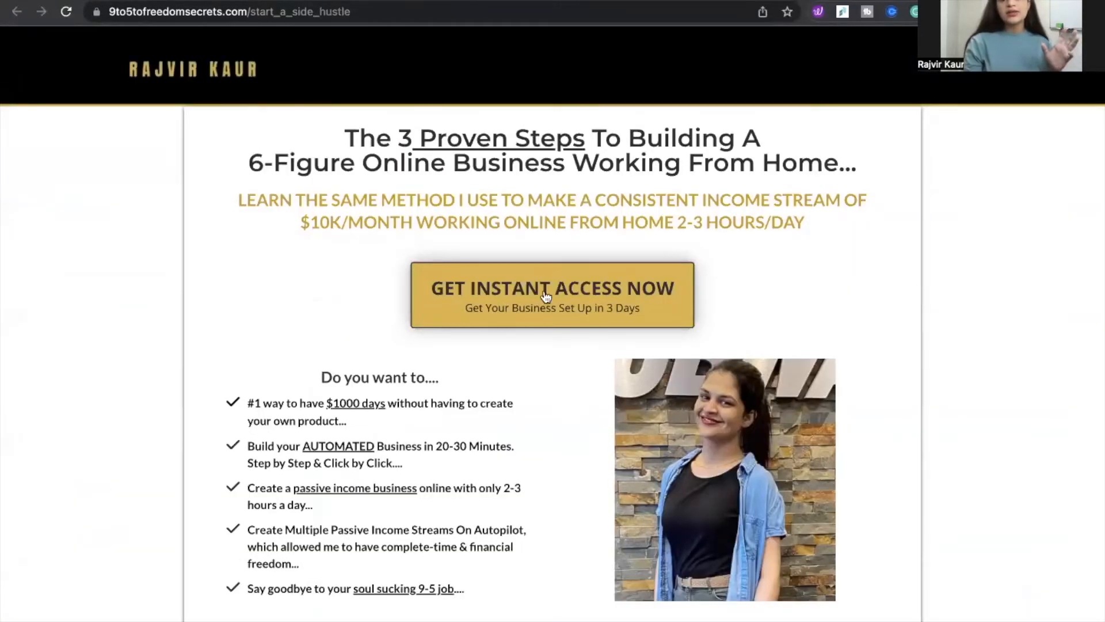
Open the opt-in form on the squeeze page and submit it with a first name and the contact's e-mail address
left_click(580, 287)
left_click(485, 315)
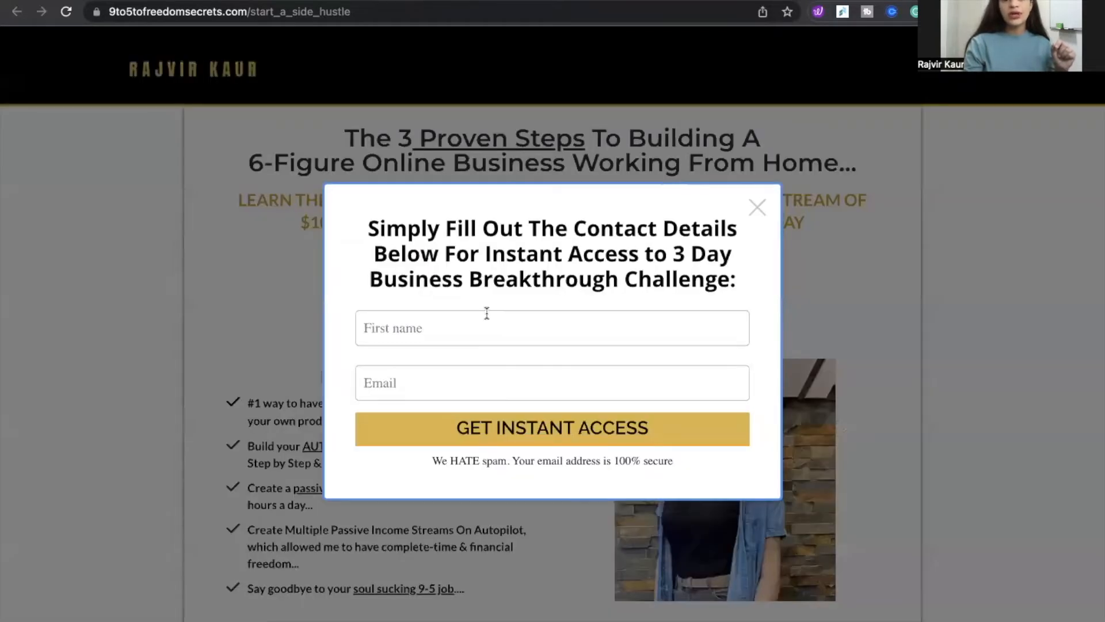
left_click(462, 362)
left_click(424, 383)
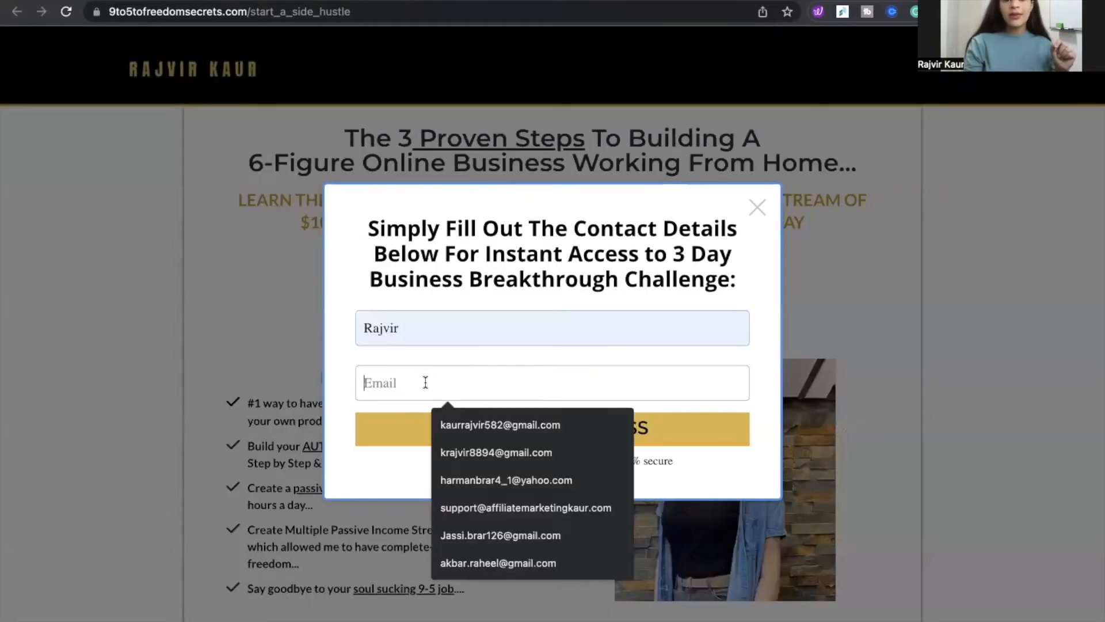
type("k")
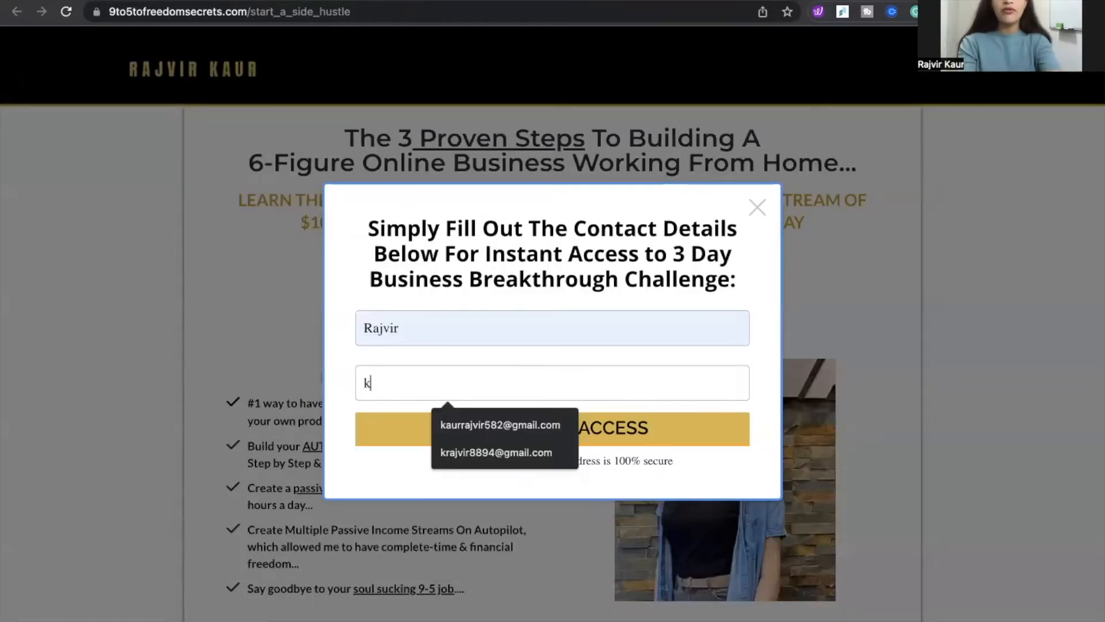
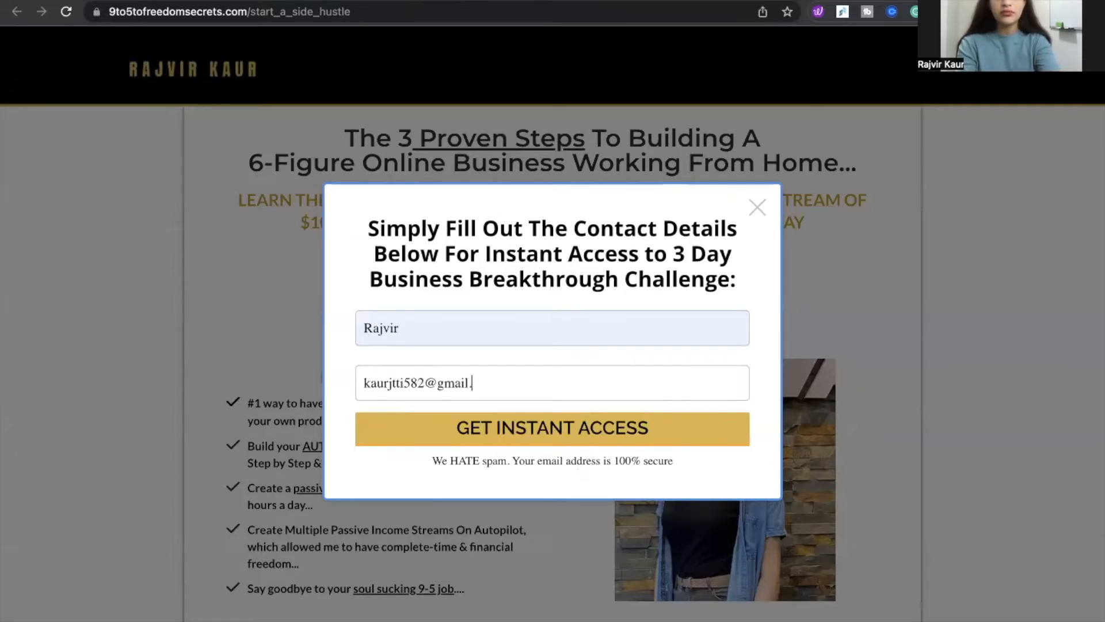
left_click(502, 431)
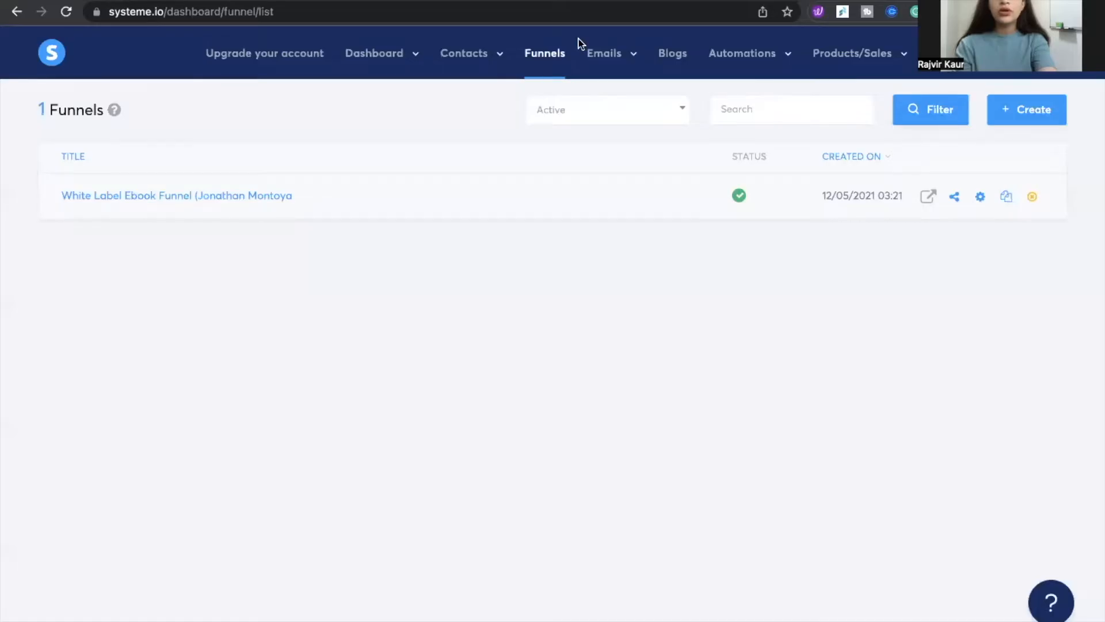
Check the contacts list for the newly subscribed contact
mouse_move(464, 68)
left_click(466, 89)
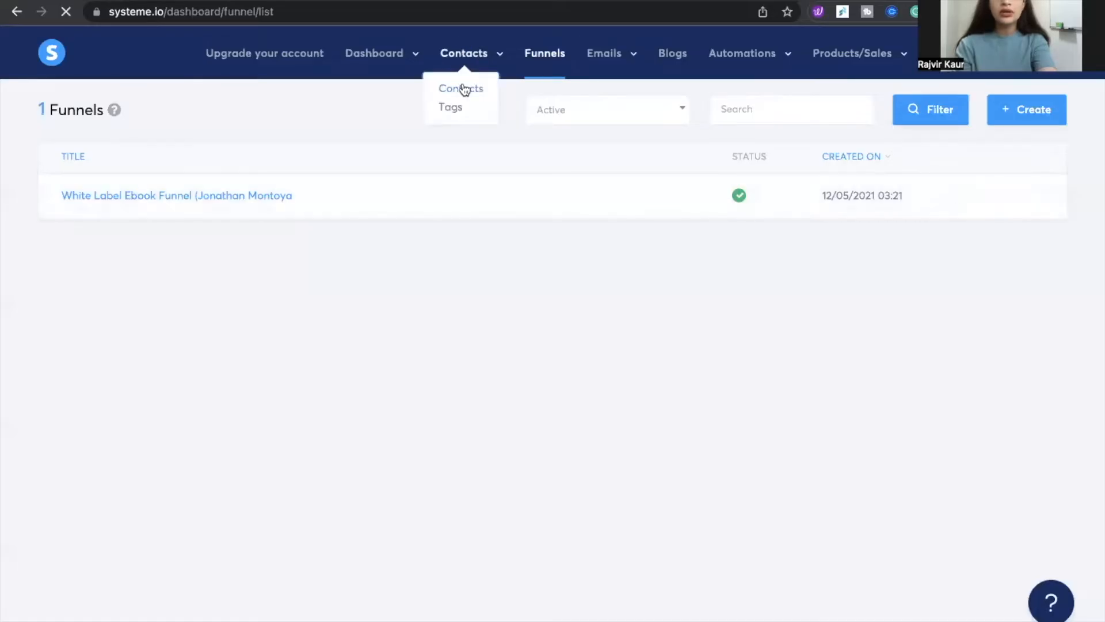
mouse_move(683, 214)
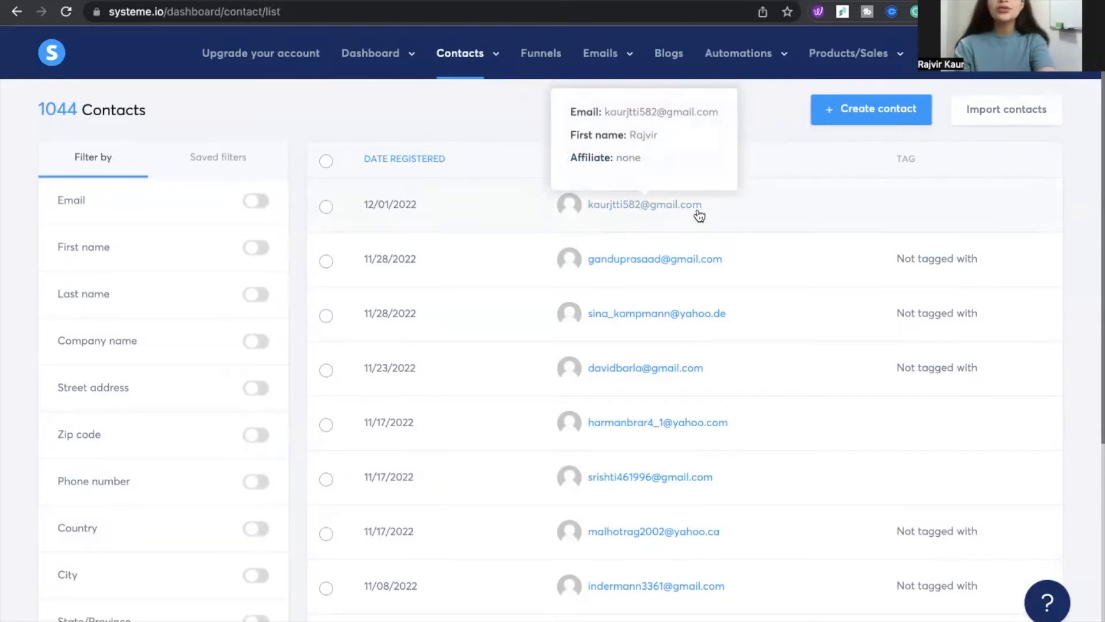
Return to the systeme.io tab and open the White Label Ebook Funnel for editing
left_click(814, 26)
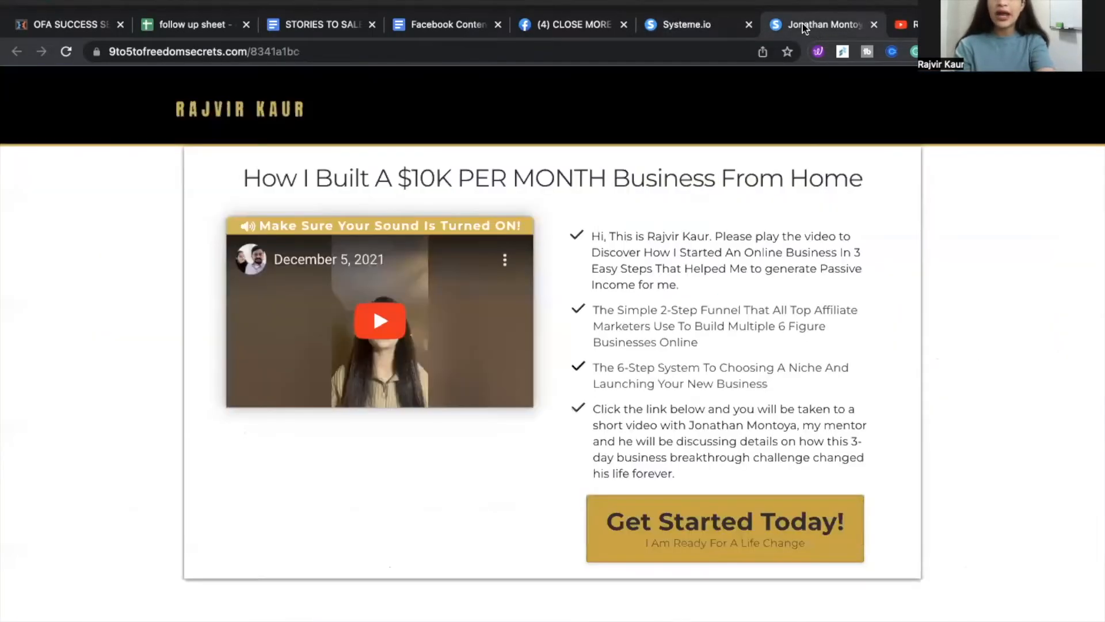
left_click(680, 23)
left_click(534, 98)
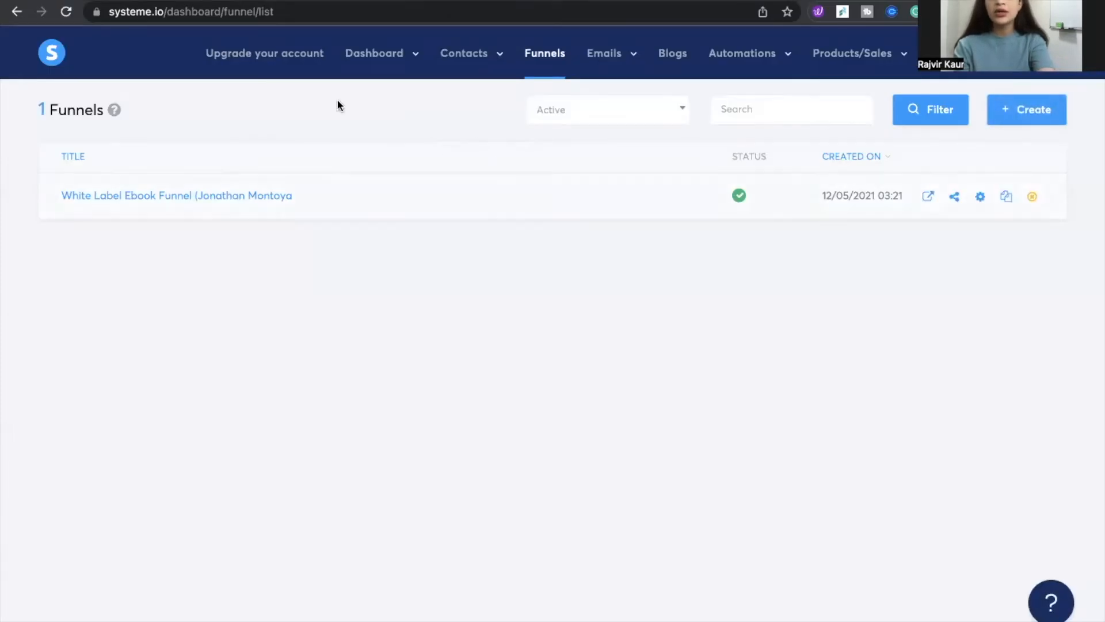
mouse_move(469, 57)
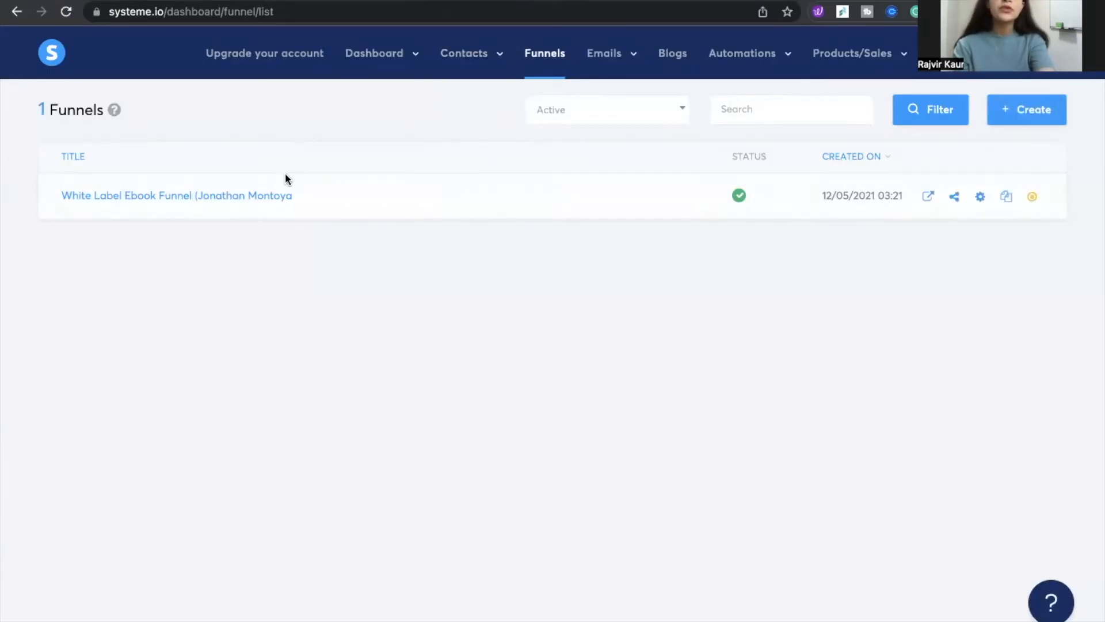
left_click(260, 196)
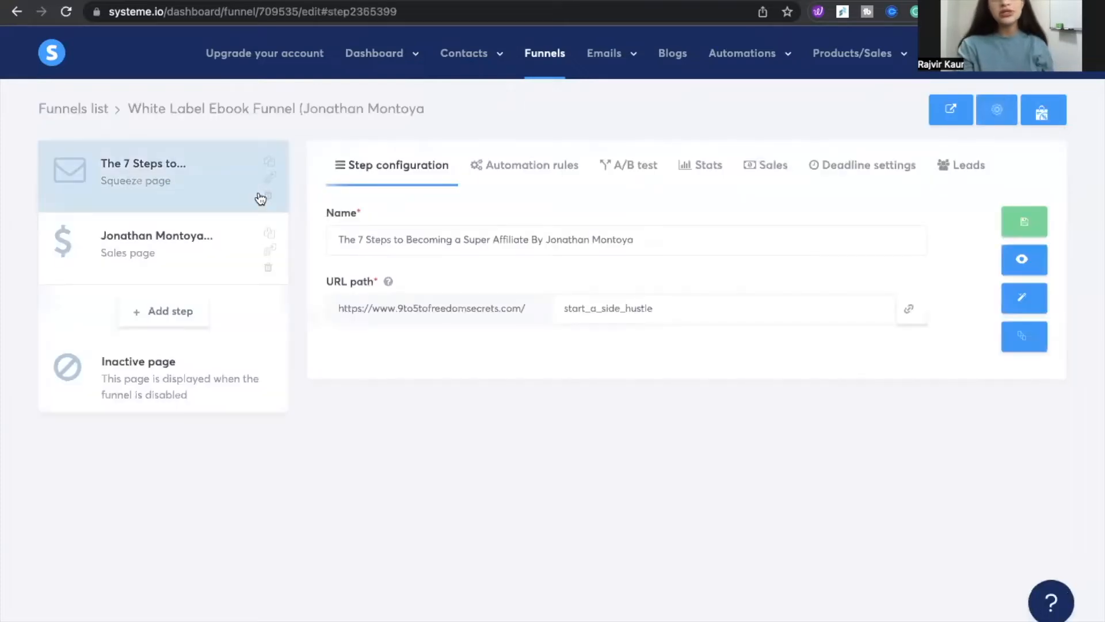
Add an automation rule to the squeeze page with the Funnel step form subscribed trigger
left_click(517, 166)
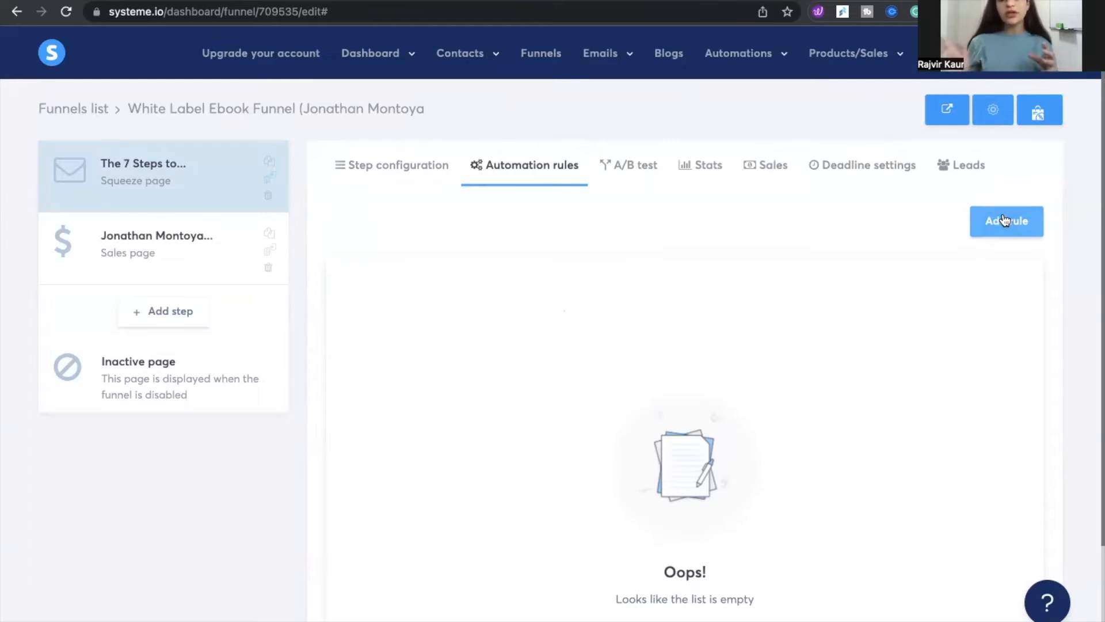
left_click(1001, 220)
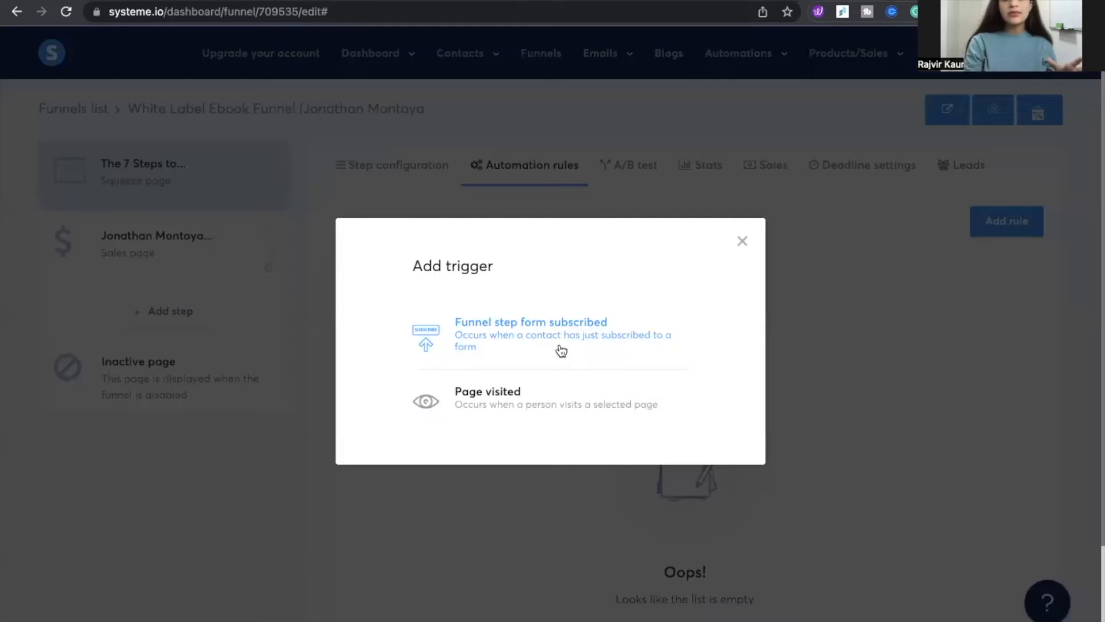
left_click(601, 347)
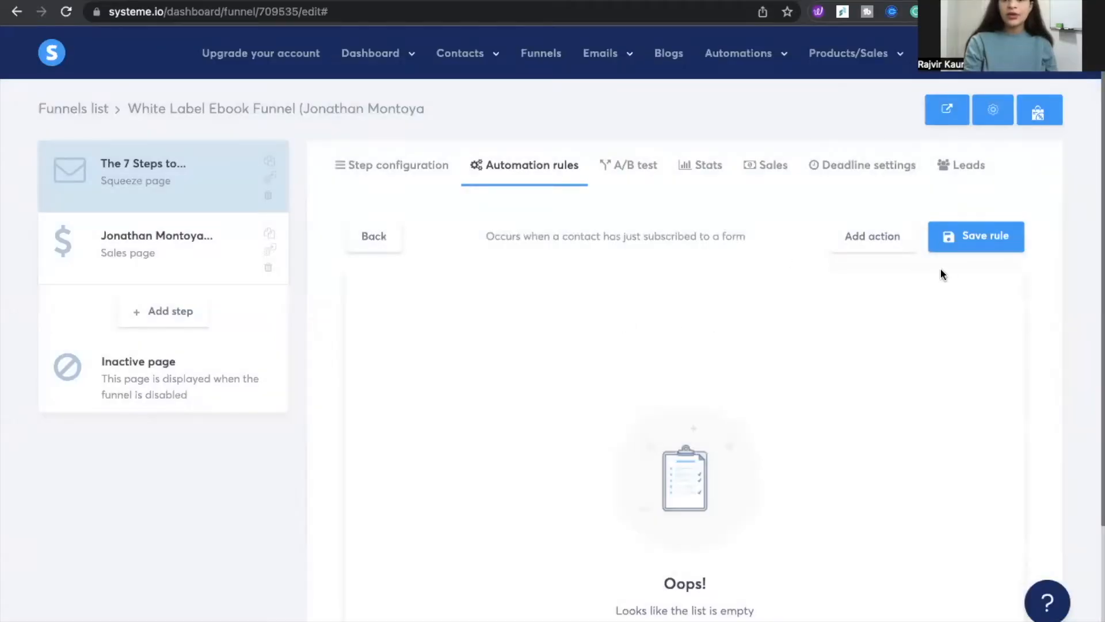
Add a Subscribe to campaign action to the new rule
left_click(883, 238)
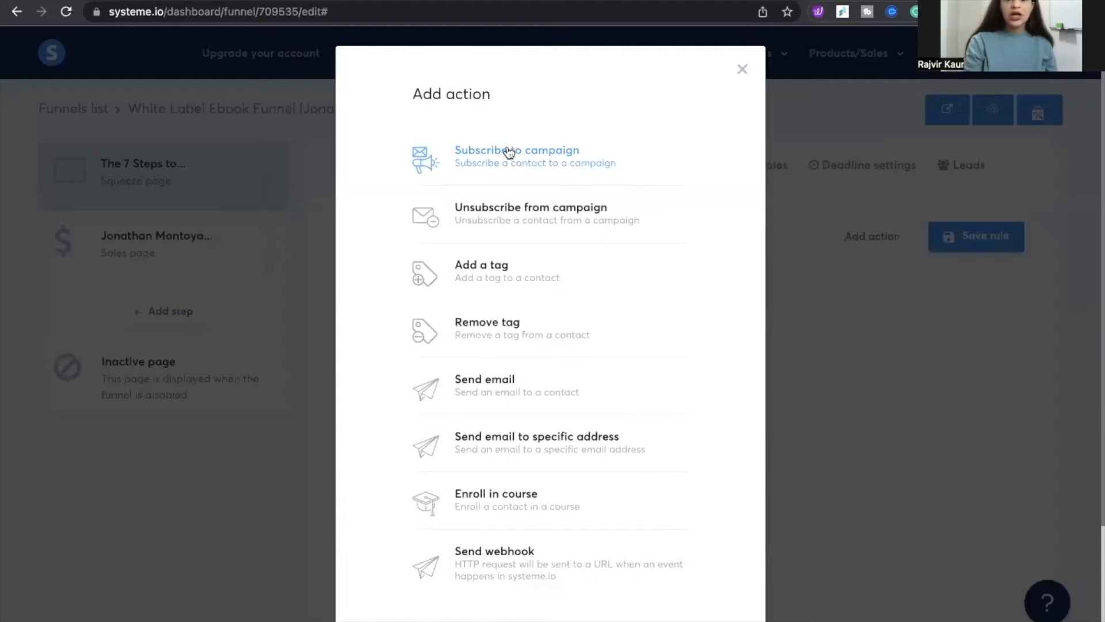
scroll(486, 337, "down", 1)
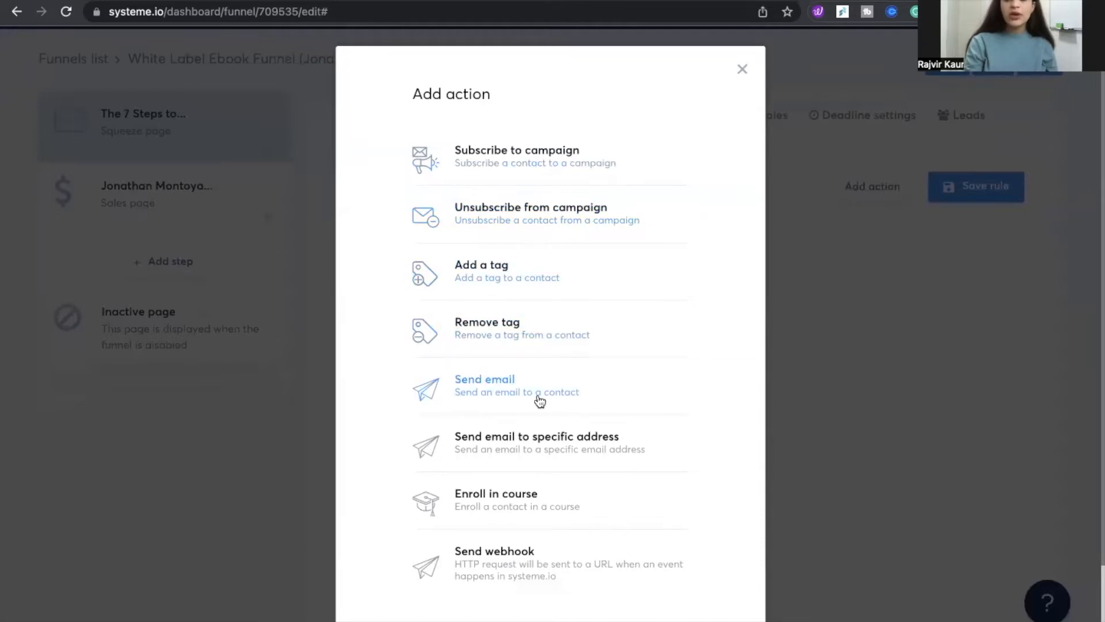
scroll(539, 400, "up", 2)
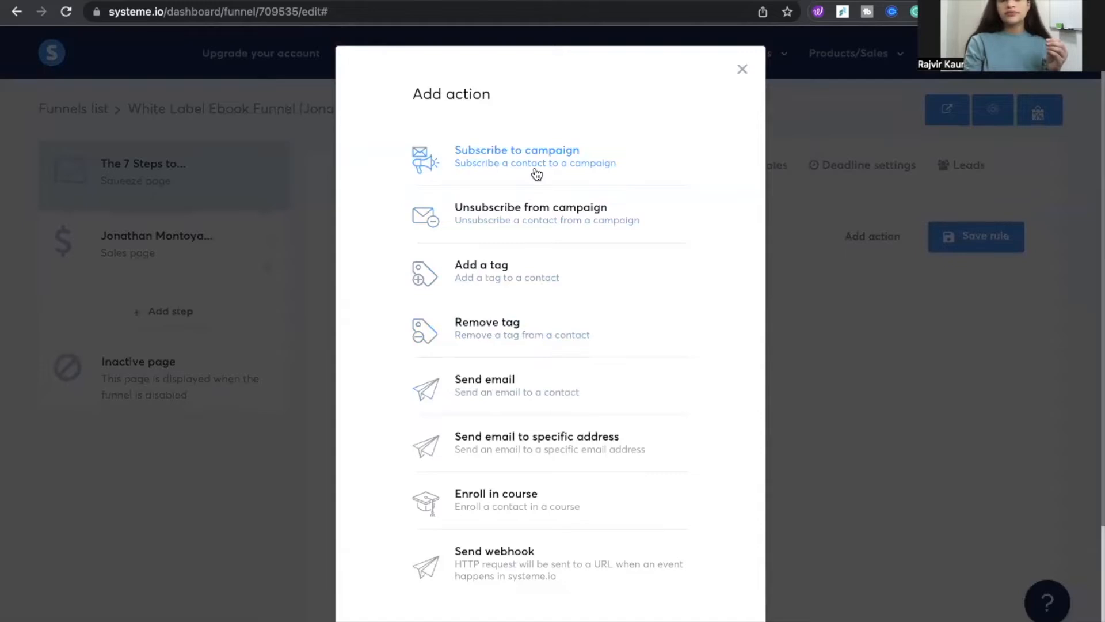
left_click(596, 179)
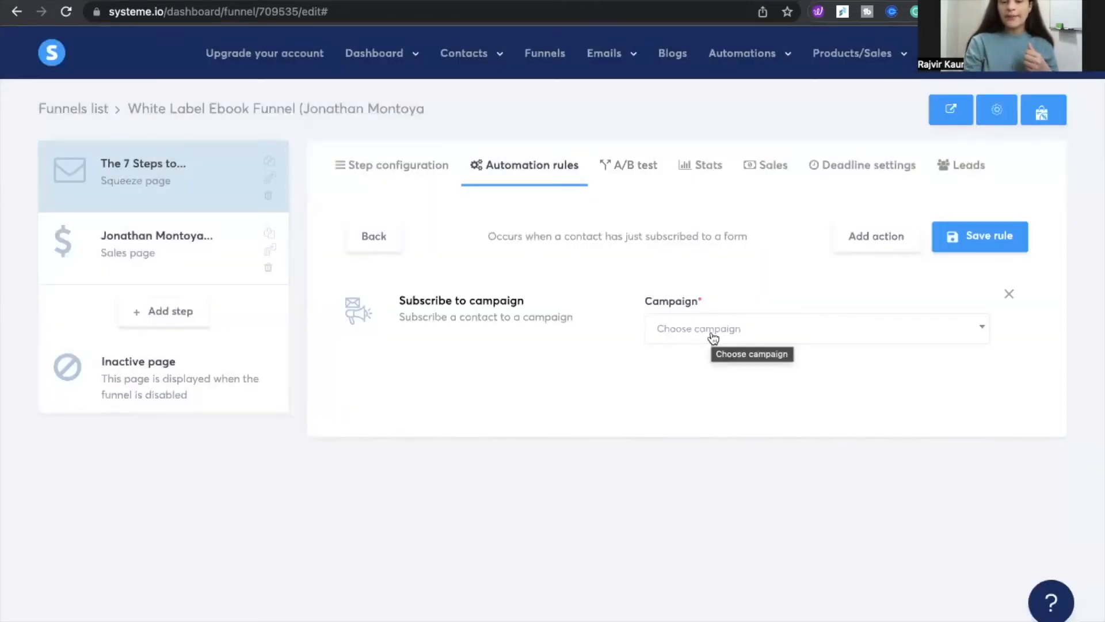
Create a new email campaign named free ebook
mouse_move(582, 64)
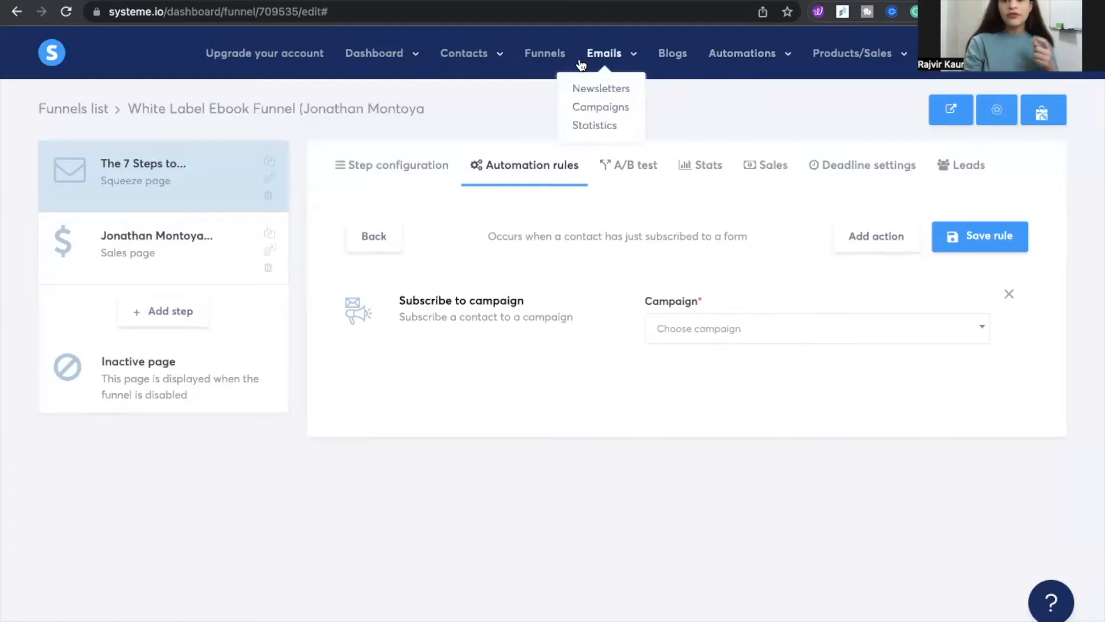
left_click(599, 107)
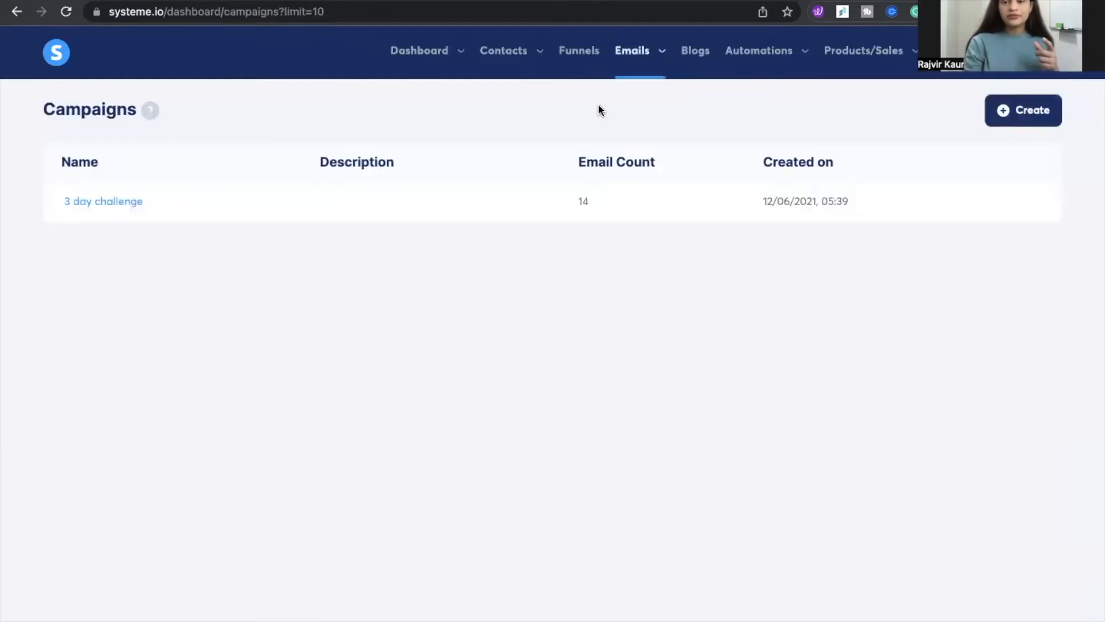
left_click(1011, 116)
left_click(460, 285)
type("free ebook")
left_click(556, 481)
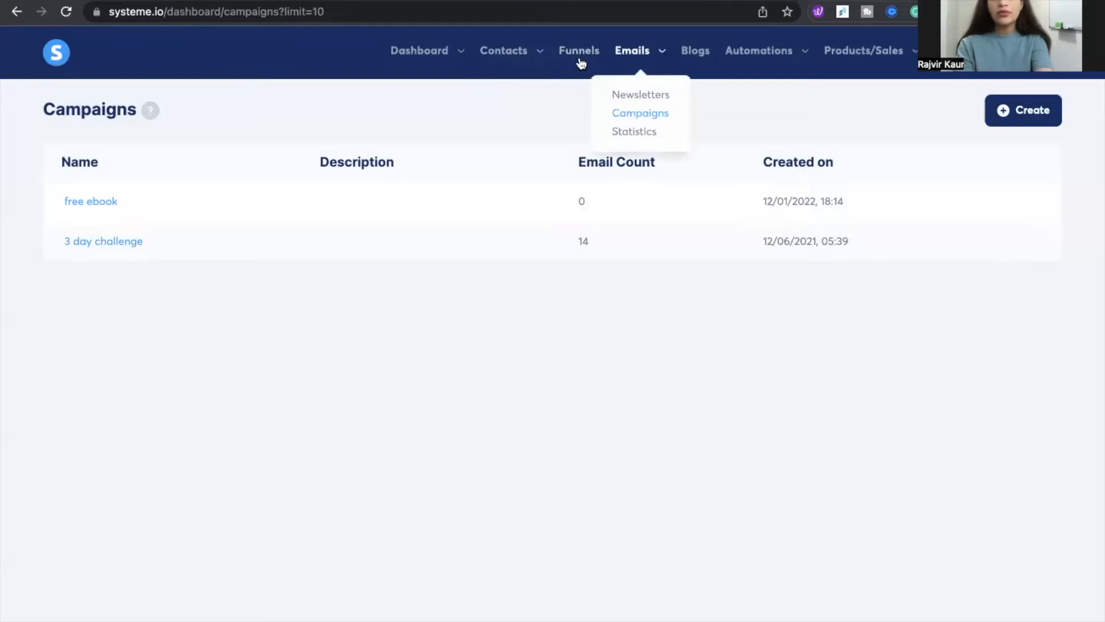
Reopen the squeeze page's form-subscribed automation rule in the White Label Ebook Funnel
left_click(576, 60)
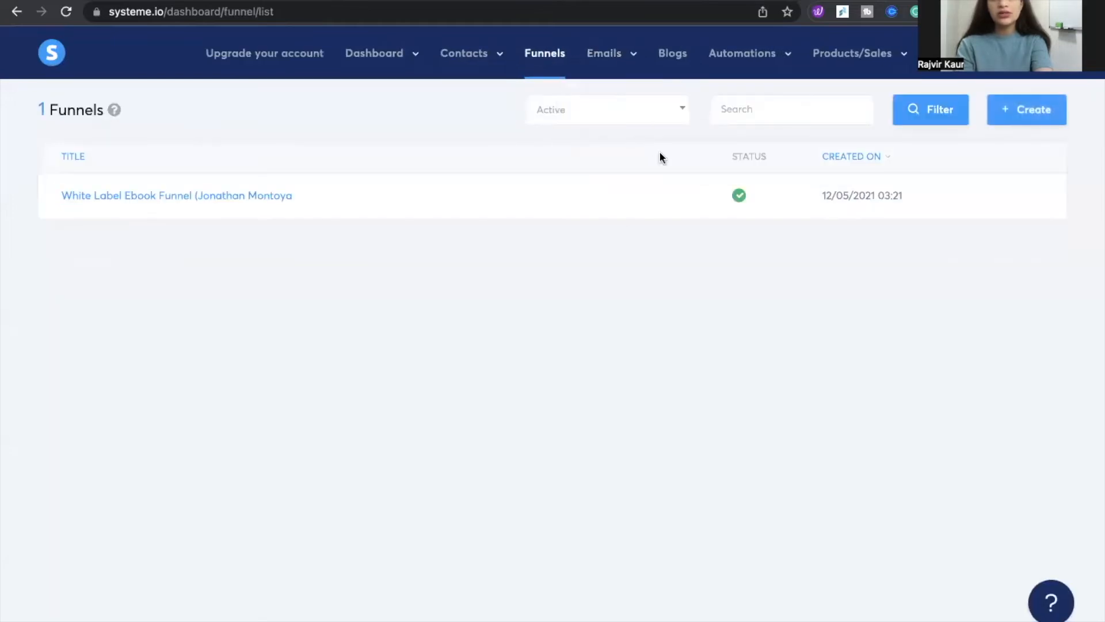
left_click(236, 195)
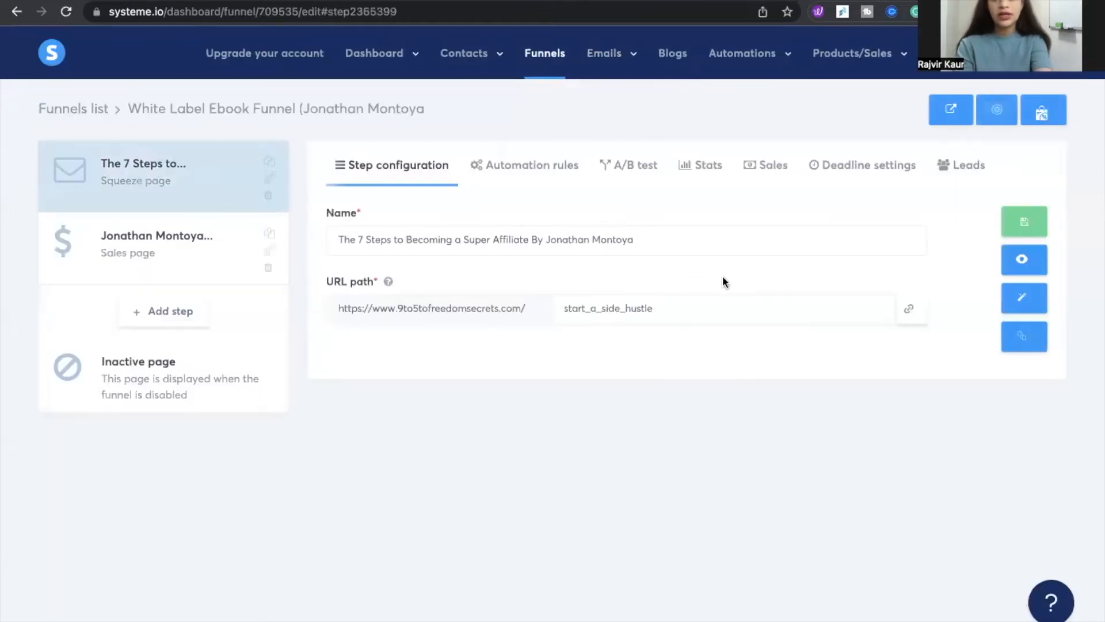
left_click(524, 163)
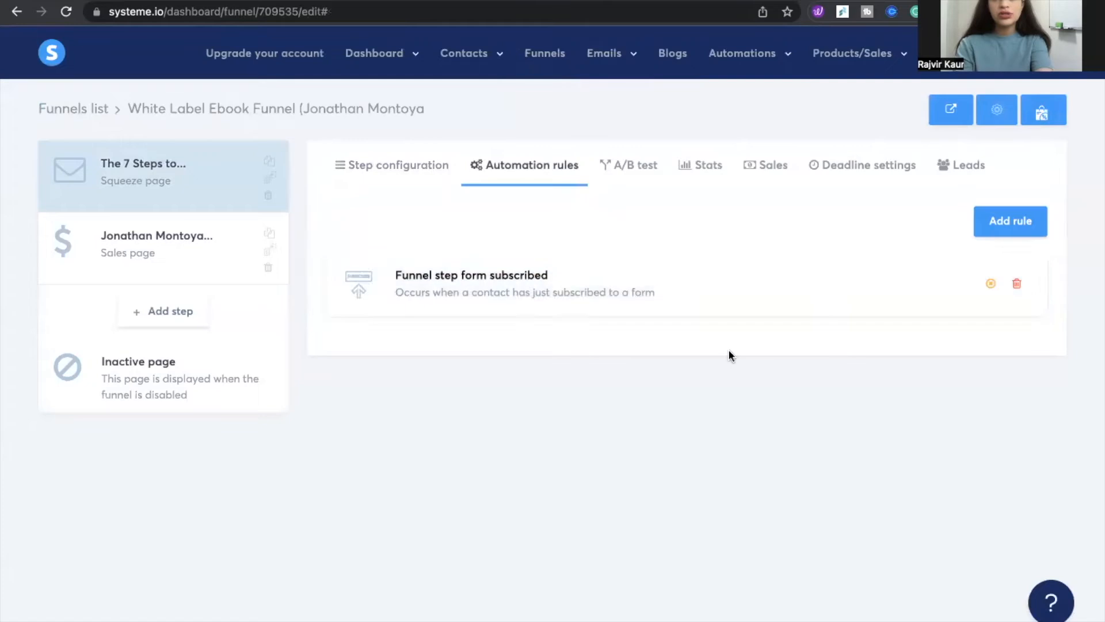
left_click(565, 285)
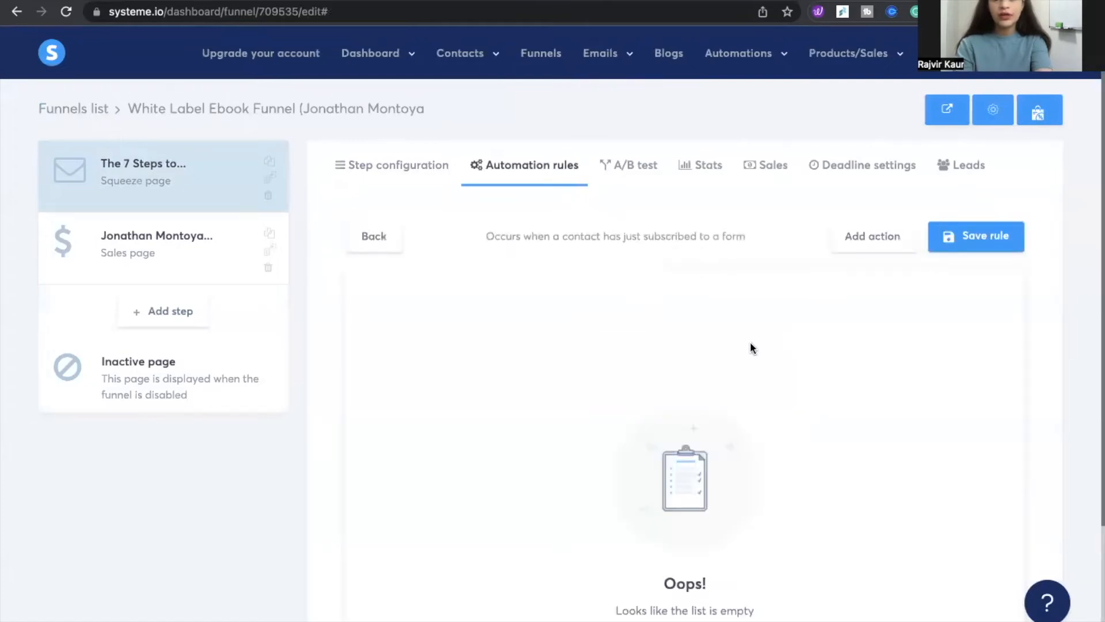
Add a Subscribe to campaign action choosing the free ebook campaign, and save the rule
scroll(751, 341, "down", 1)
left_click(886, 183)
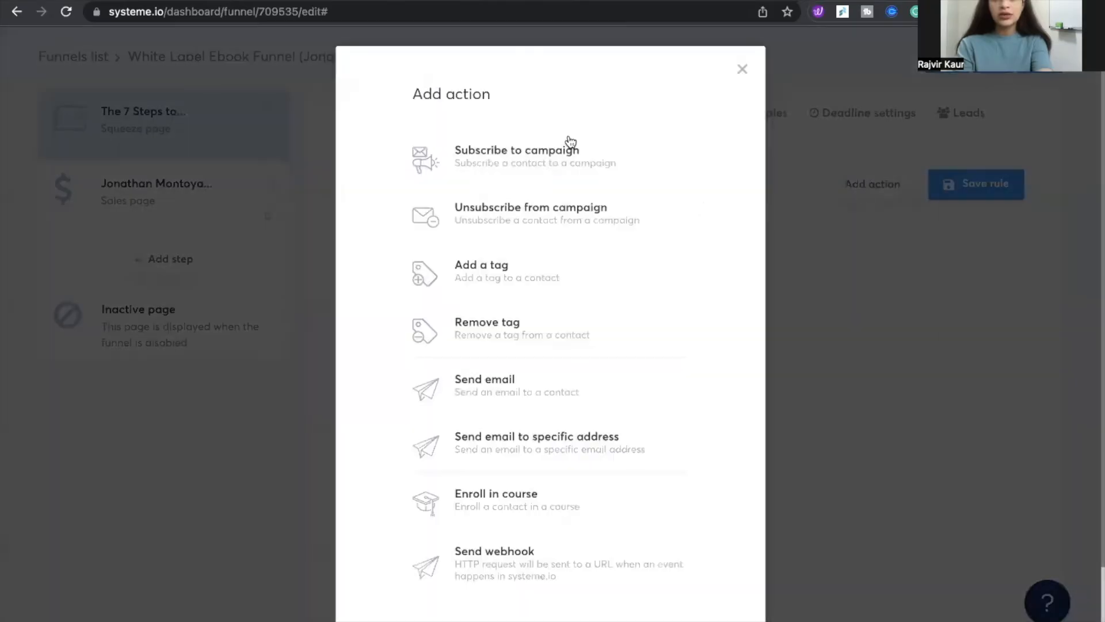
left_click(583, 148)
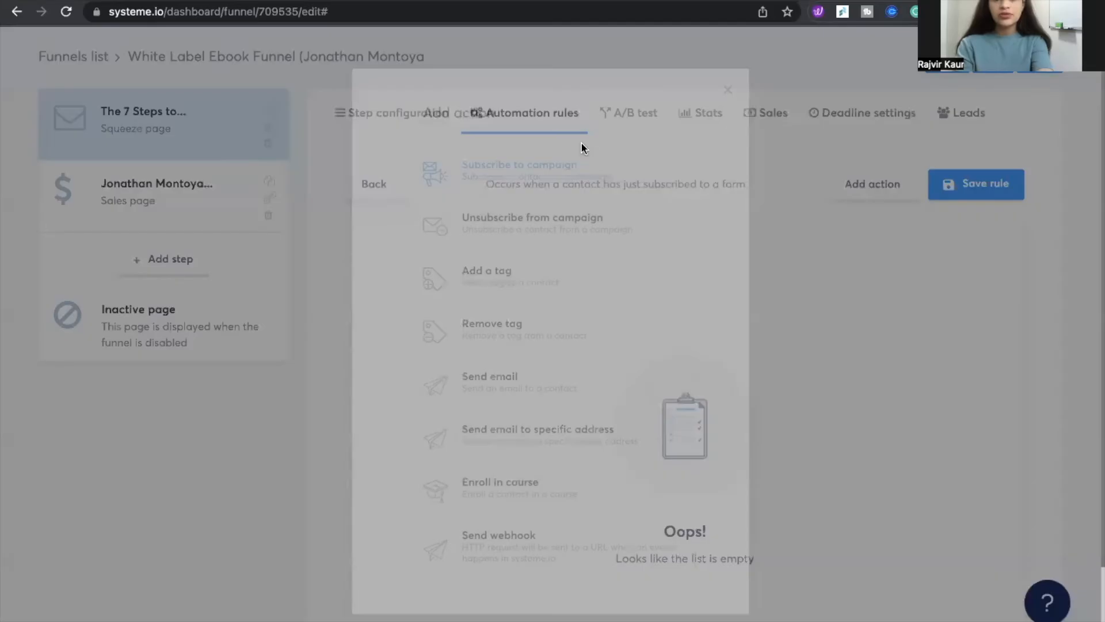
left_click(721, 337)
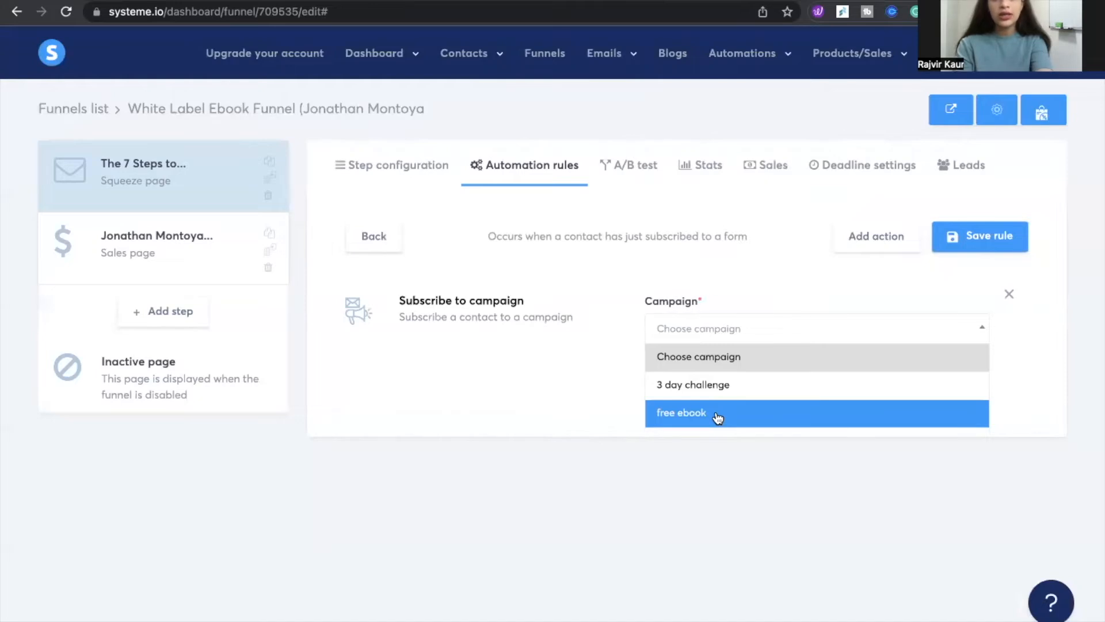
left_click(718, 418)
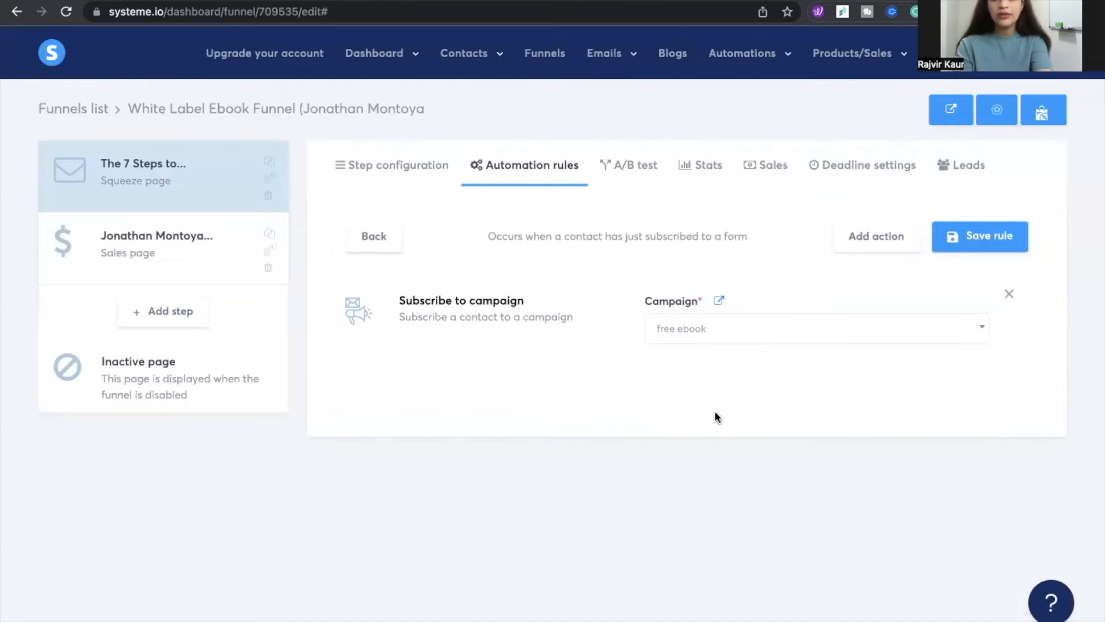
left_click(973, 239)
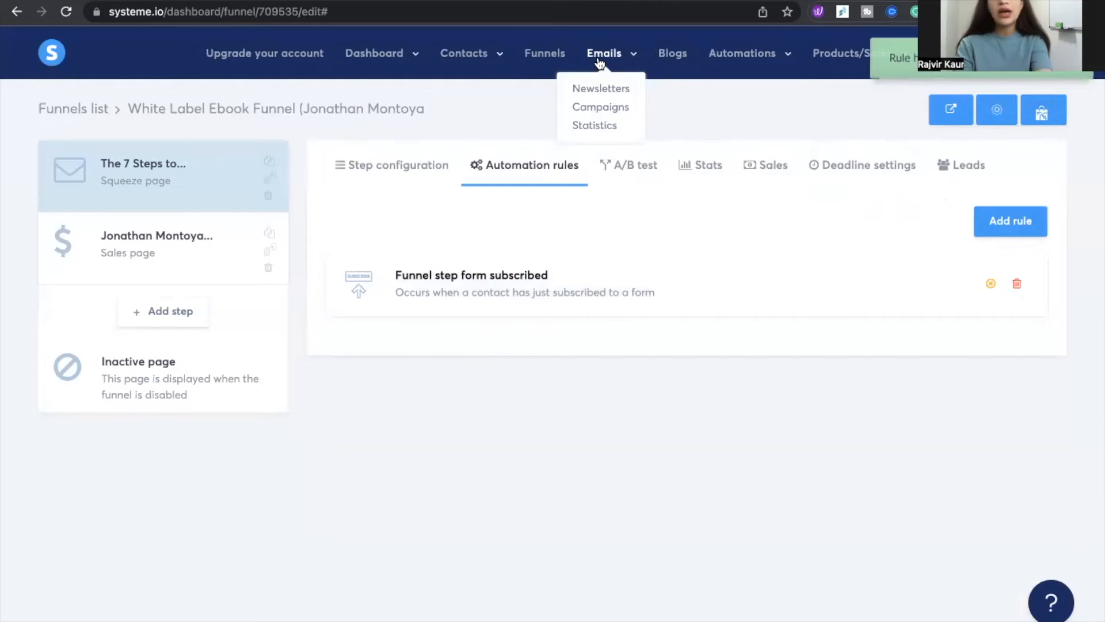
Open the 3 day challenge email campaign and review its sequence of emails
left_click(588, 109)
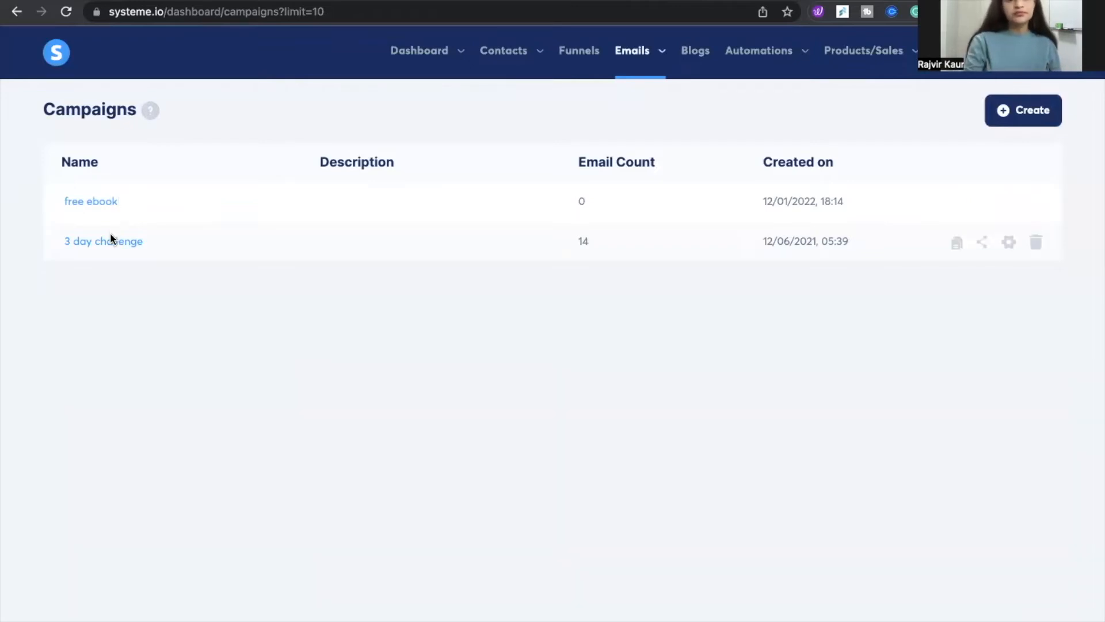
left_click(114, 246)
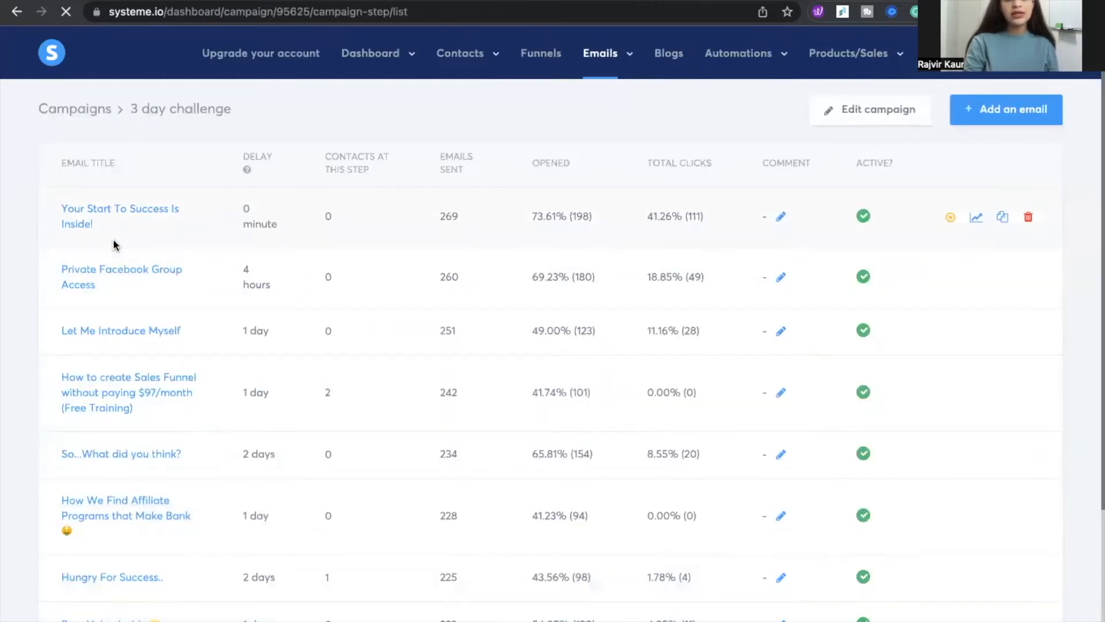
scroll(147, 276, "down", 2)
scroll(139, 288, "up", 2)
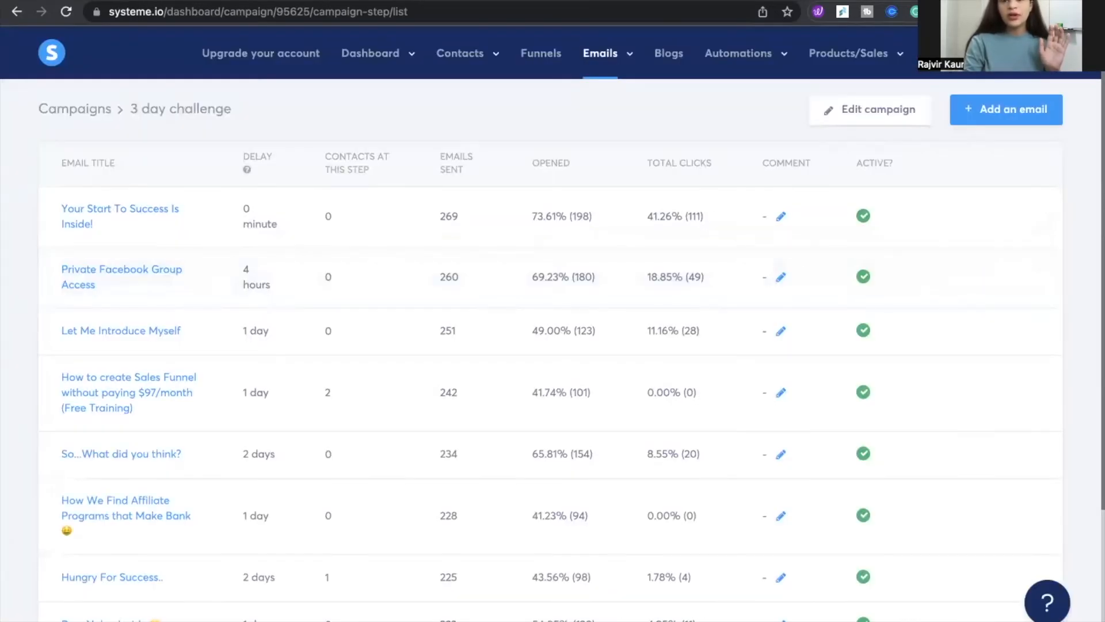
Open systeme.io in a new browser tab and view the first email of the 3 day challenge campaign
key("ctrl+t")
type("systeme.io")
key("Return")
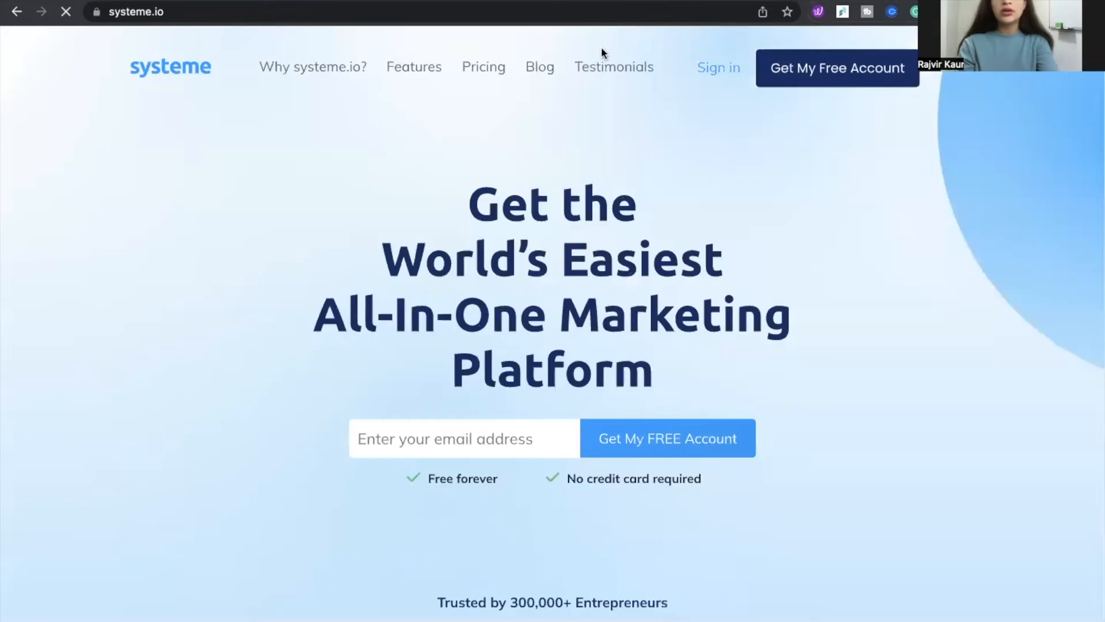
left_click(703, 72)
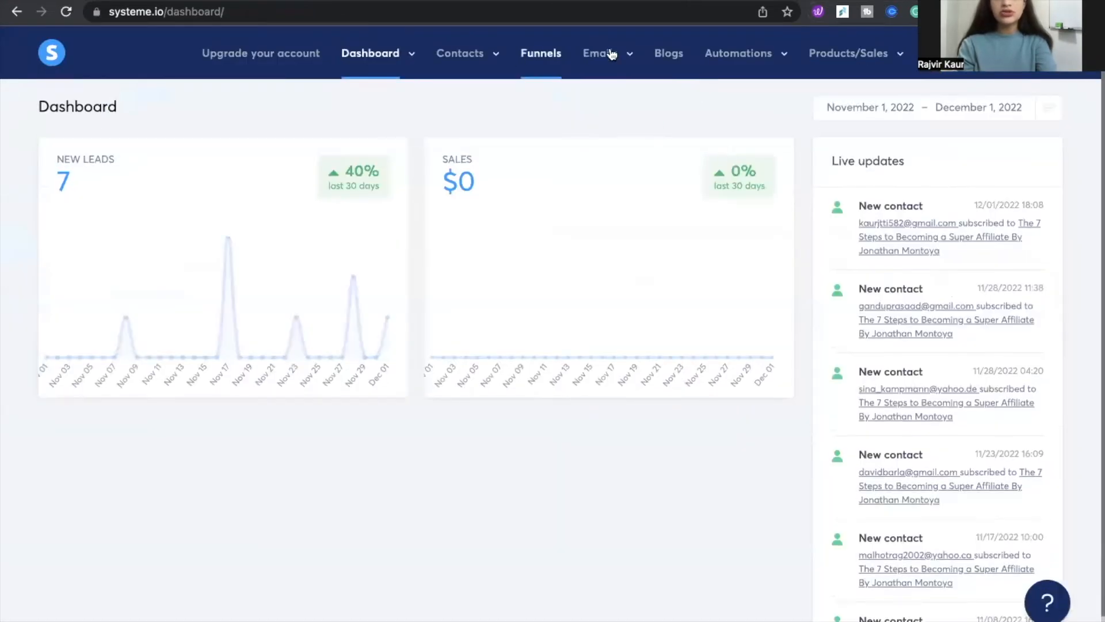
mouse_move(612, 53)
left_click(617, 111)
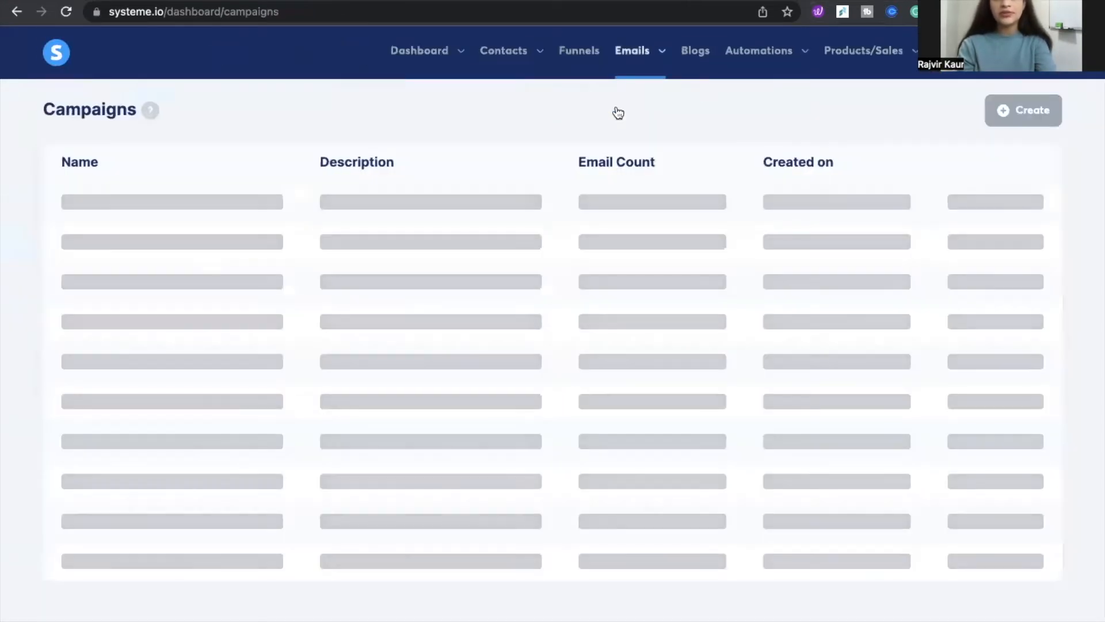
left_click(134, 240)
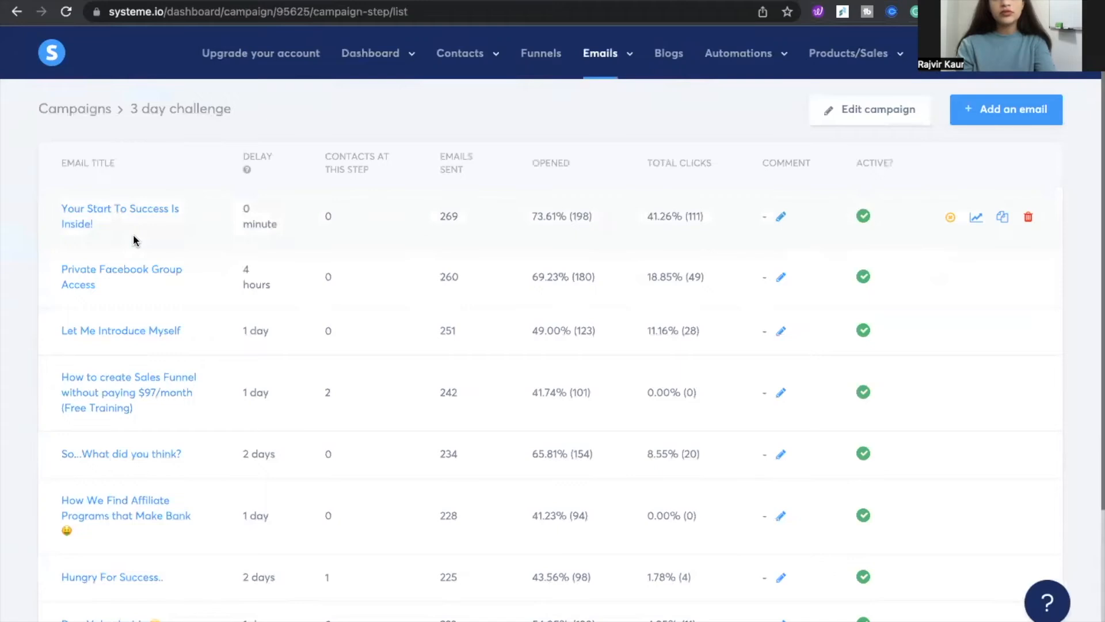
left_click(106, 215)
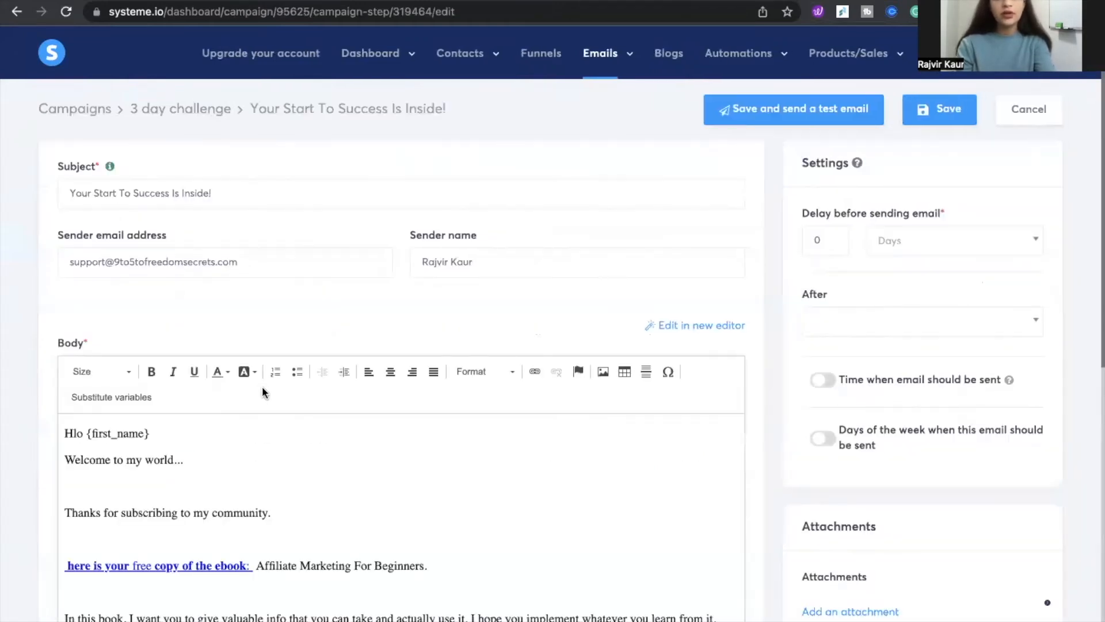
left_click(1029, 110)
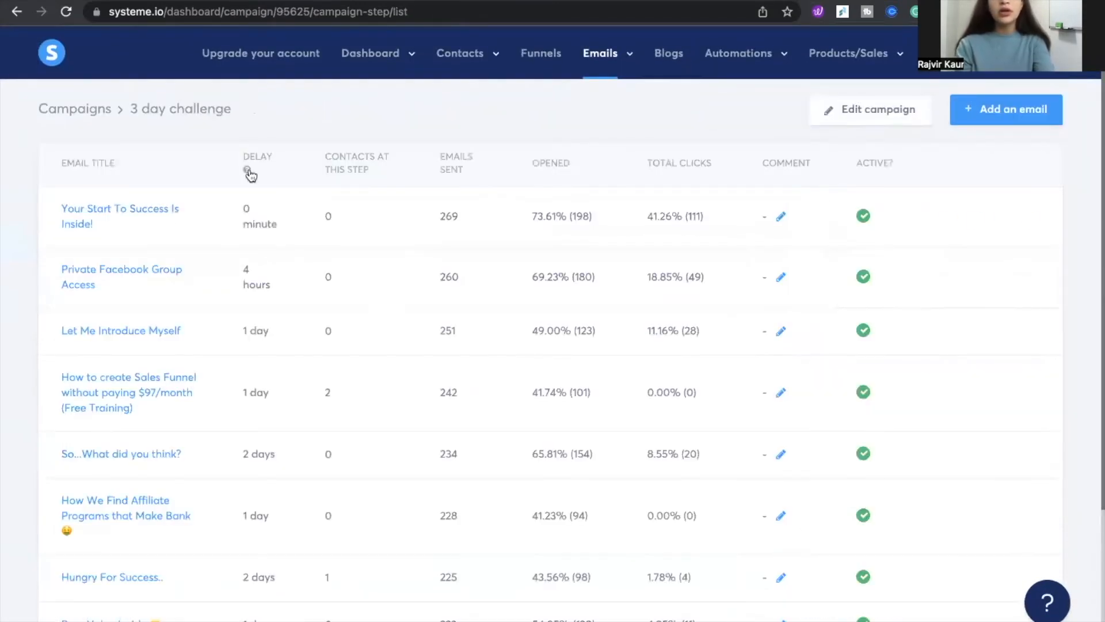
left_click(17, 11)
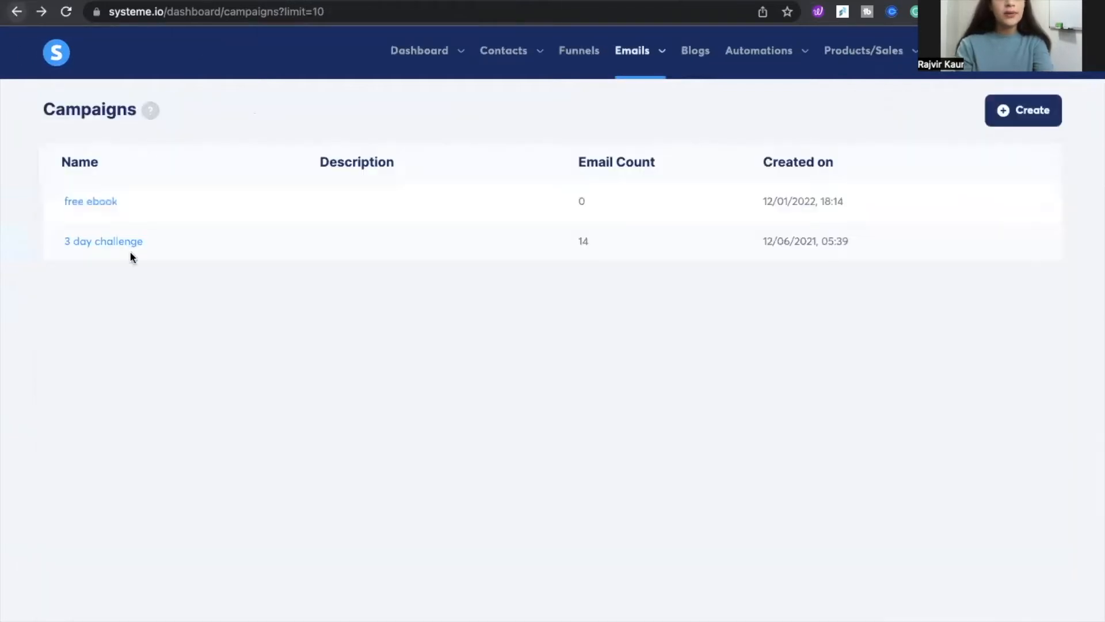
Start a new email in the free ebook campaign, filling in a personal Gmail sender address and choosing the Classic editor
left_click(99, 203)
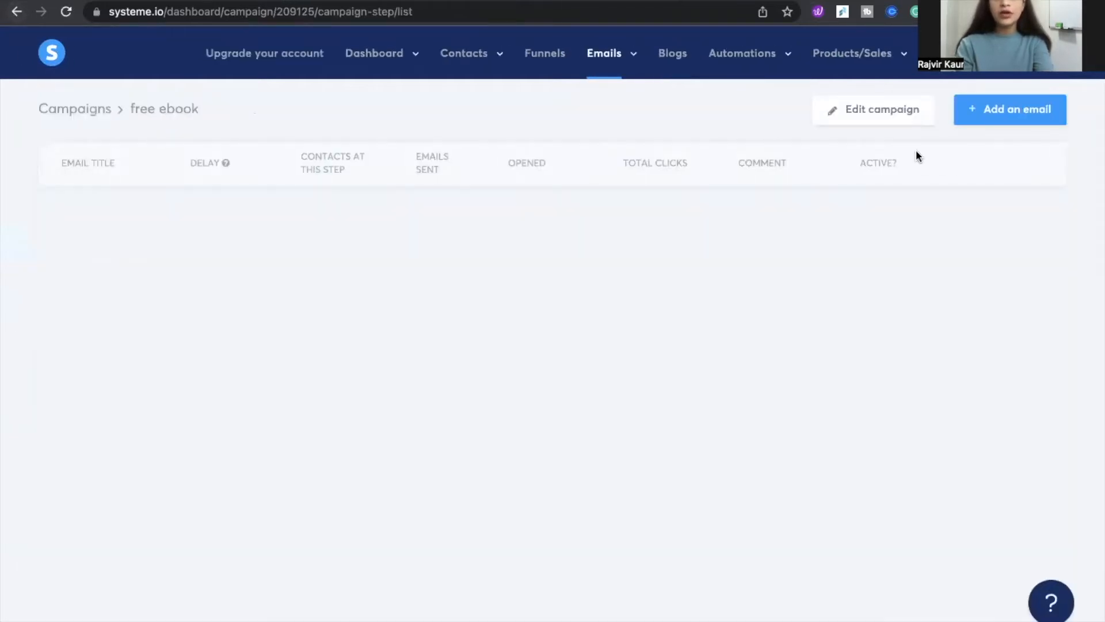
left_click(999, 118)
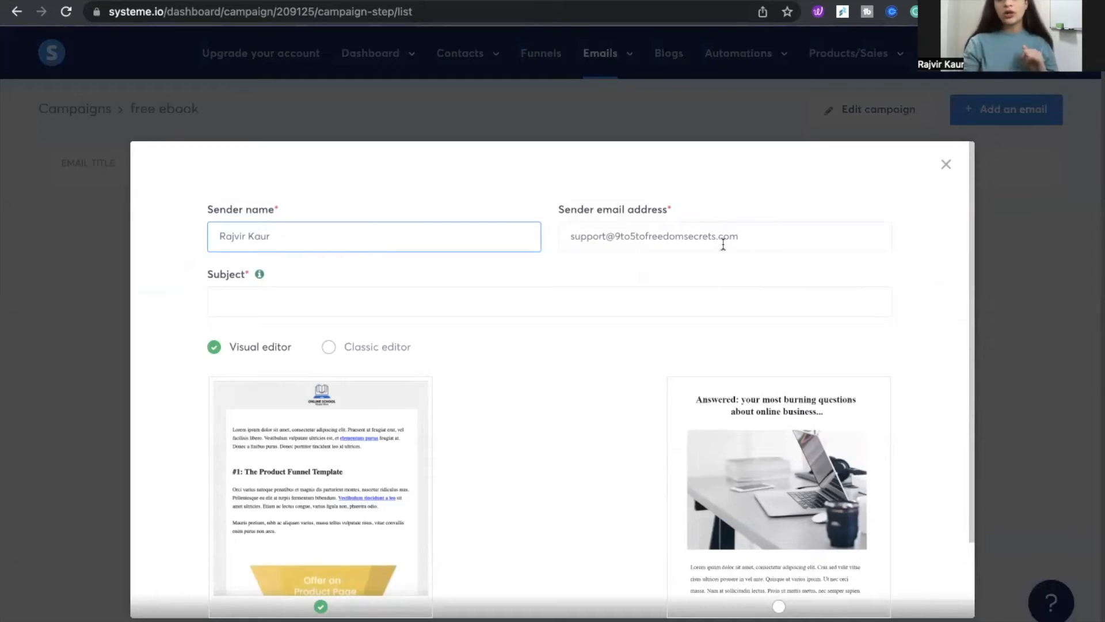
left_click_drag(750, 232, 551, 232)
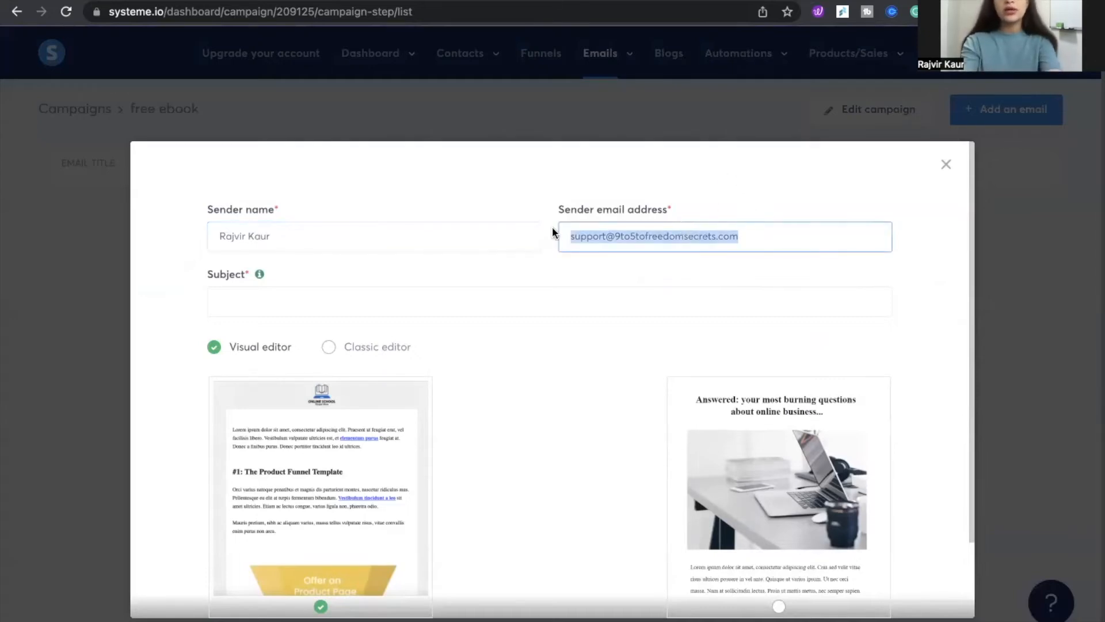
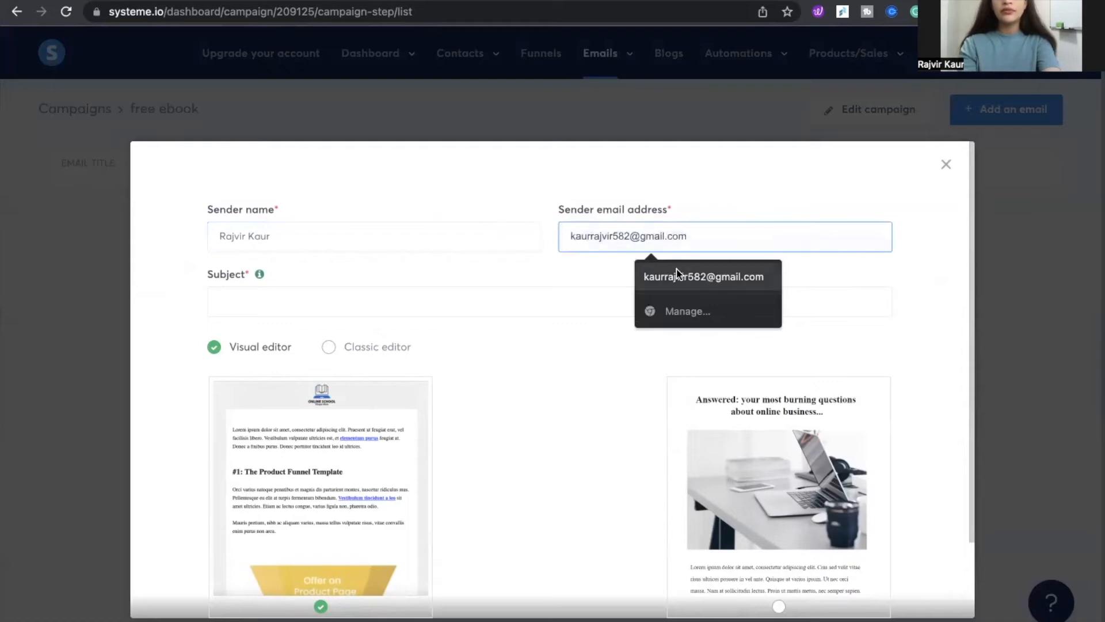
left_click(677, 276)
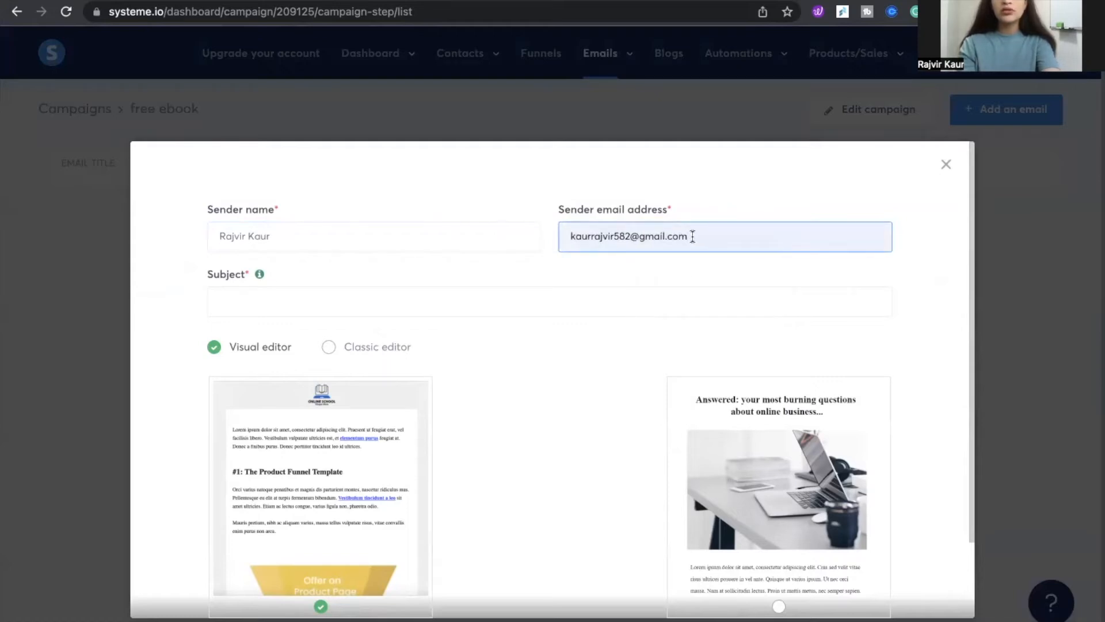
left_click(329, 348)
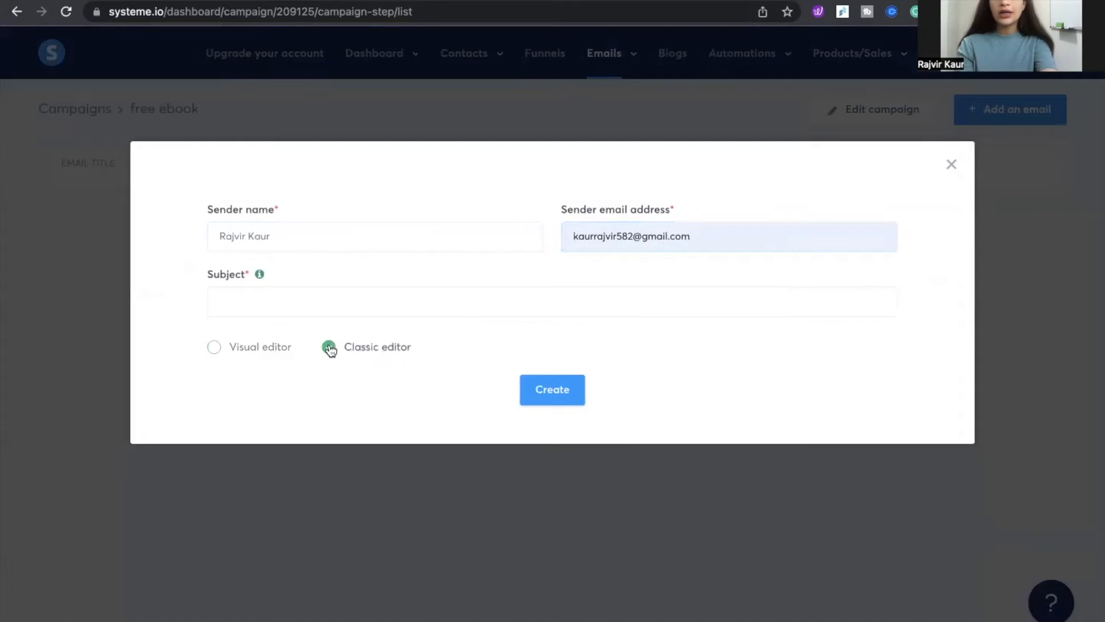
left_click(549, 399)
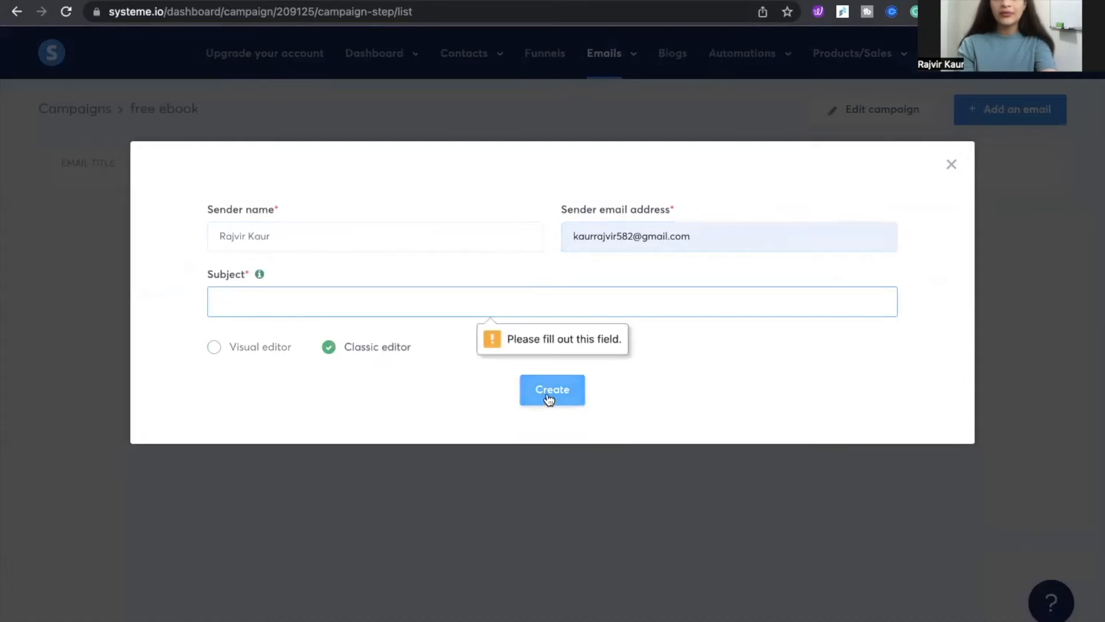
Copy the subject Your Start To Success Is Inside! from the original email, paste it as the subject, and create the email
left_click(299, 299)
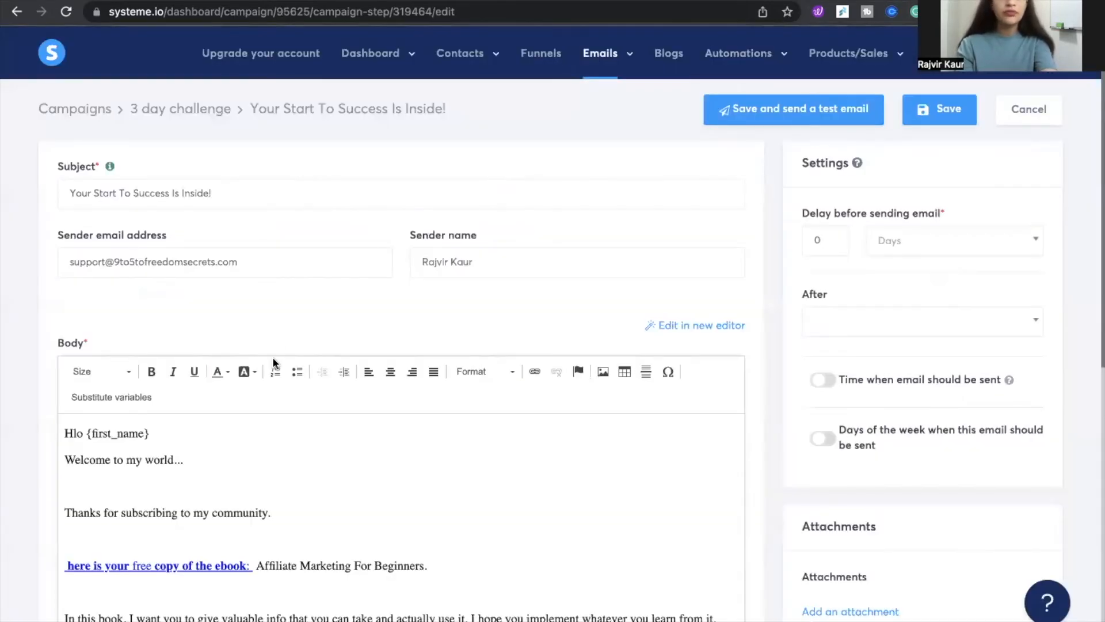
left_click_drag(239, 192, 69, 188)
key("super+c")
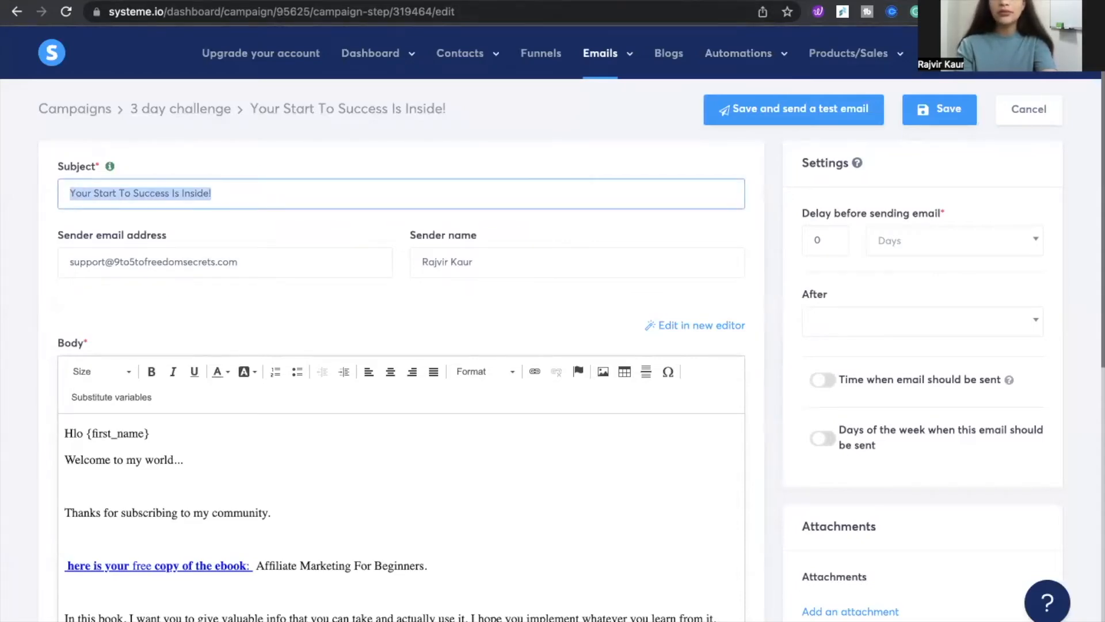
left_click(437, 1)
key("super+v")
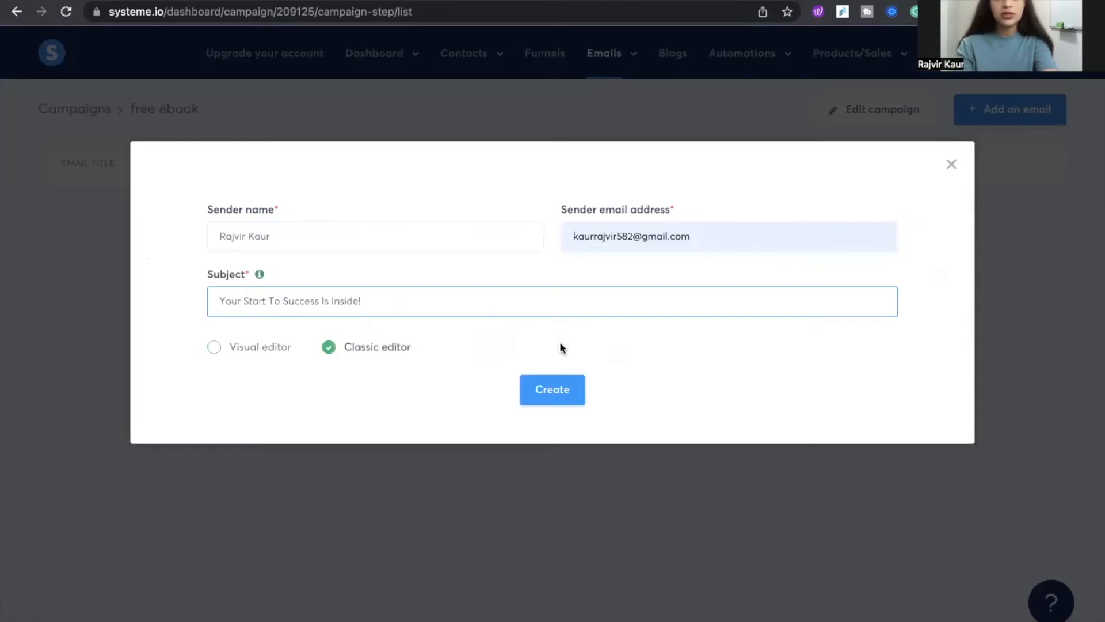
left_click(547, 386)
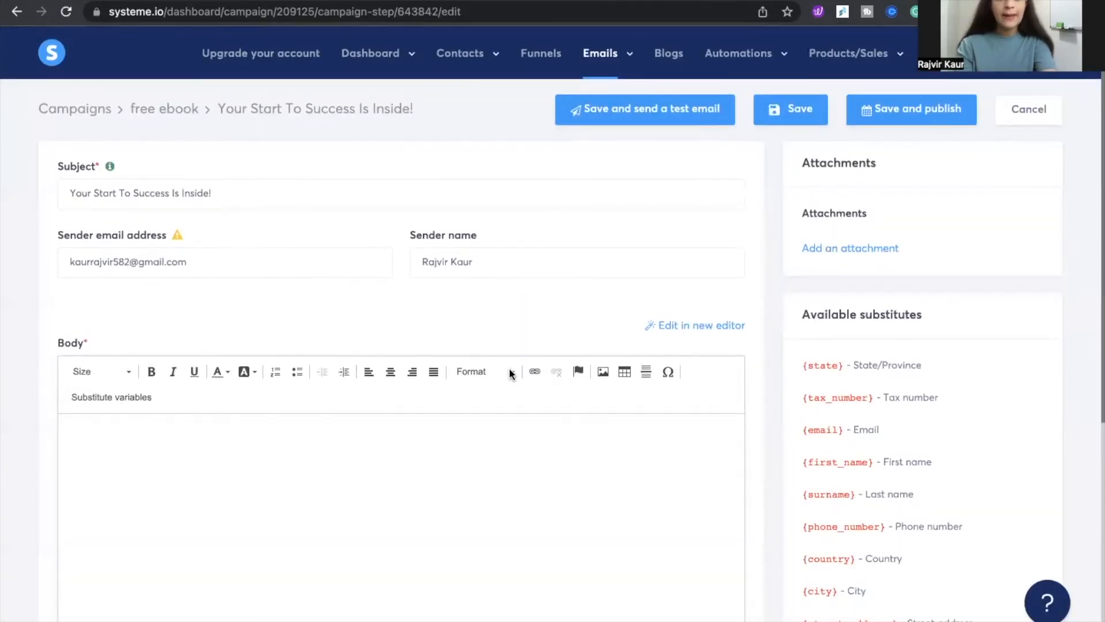
mouse_move(177, 238)
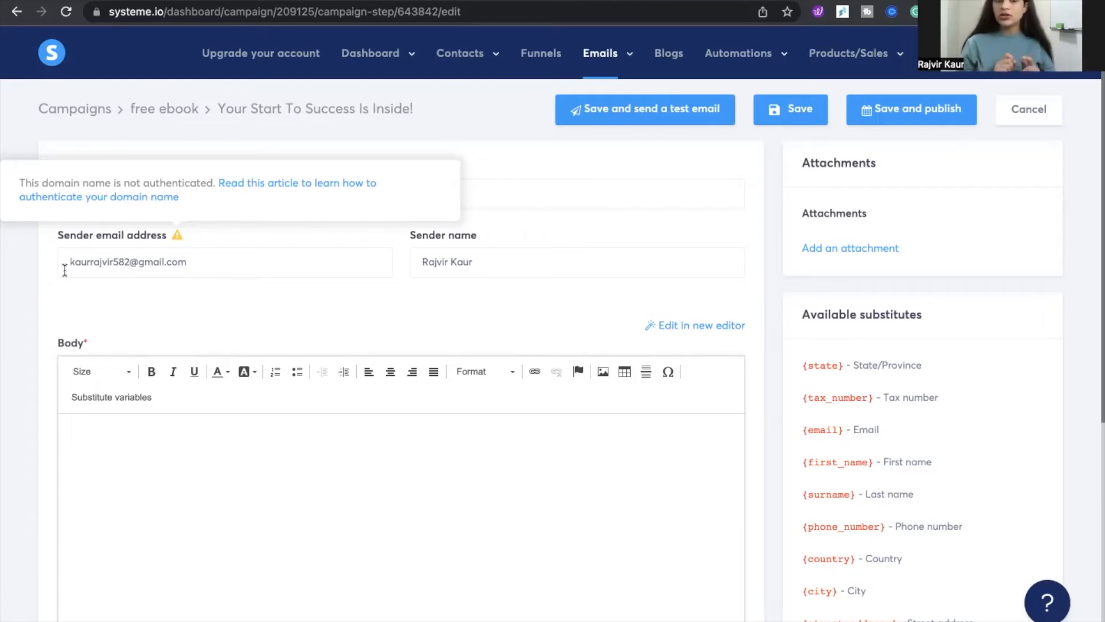
left_click(200, 259)
type("9t")
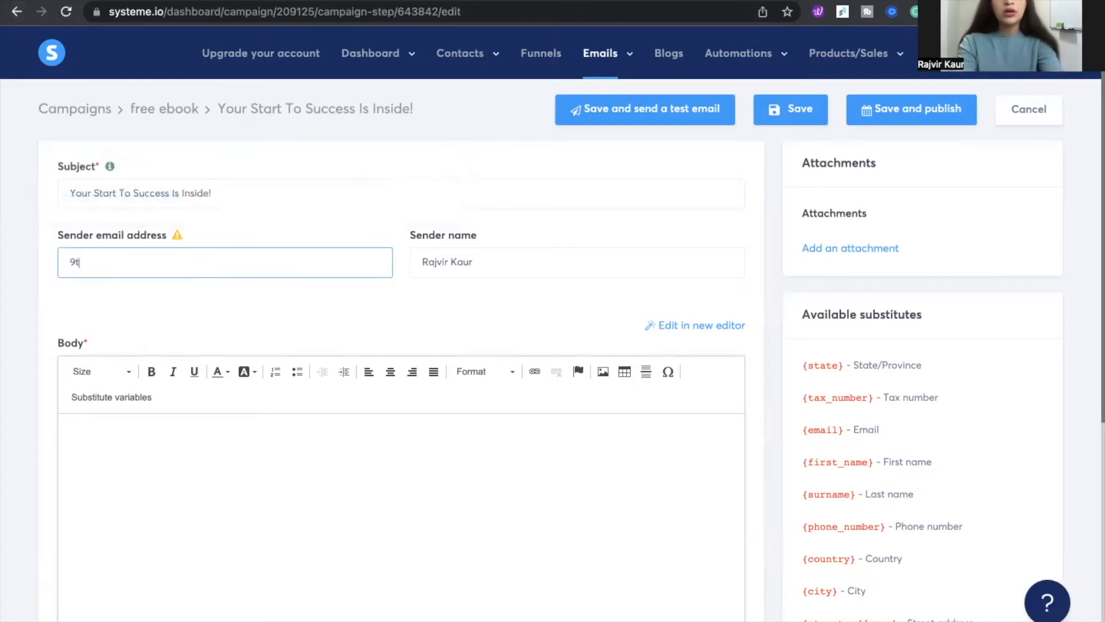
key("BackSpace")
key("BackSpace")
type("@supp")
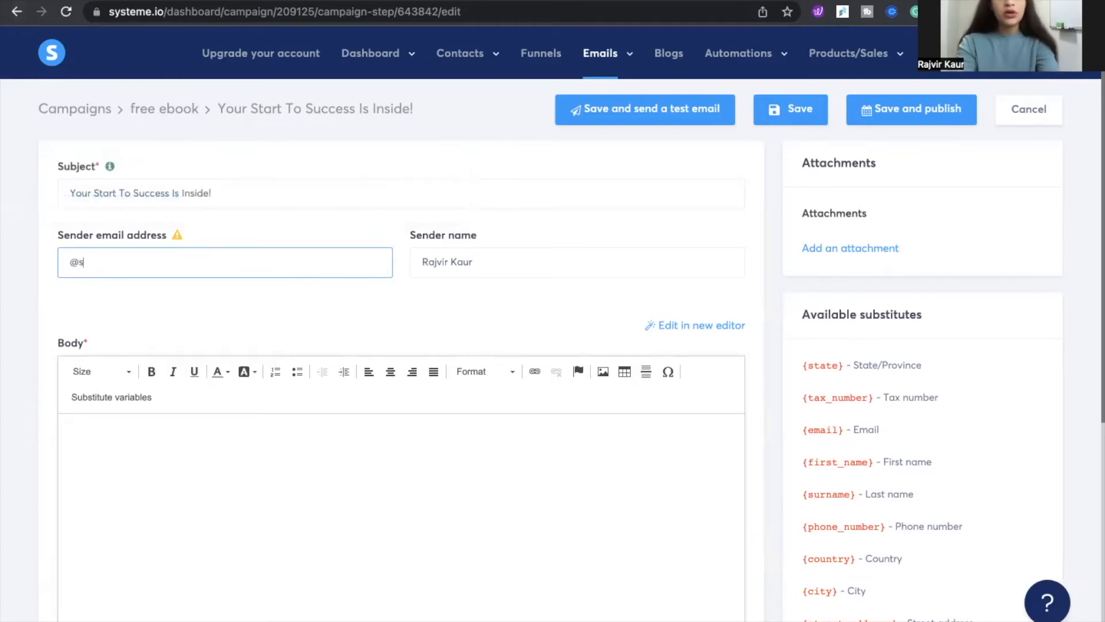
key("BackSpace")
key("BackSpace")
key("BackSpace")
key("BackSpace")
key("BackSpace")
key("BackSpace")
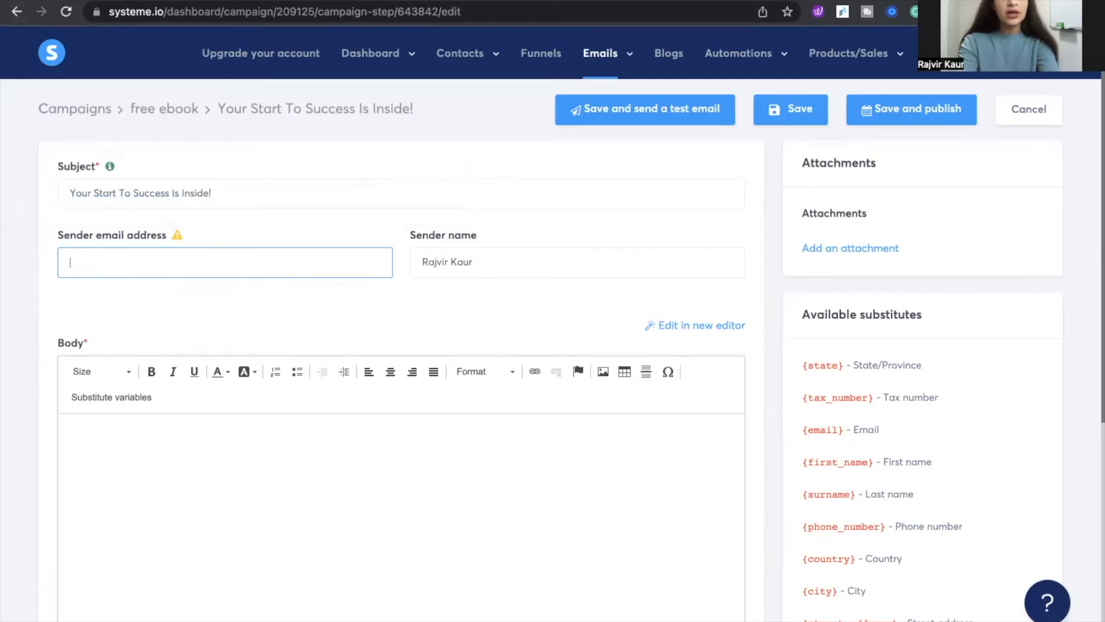
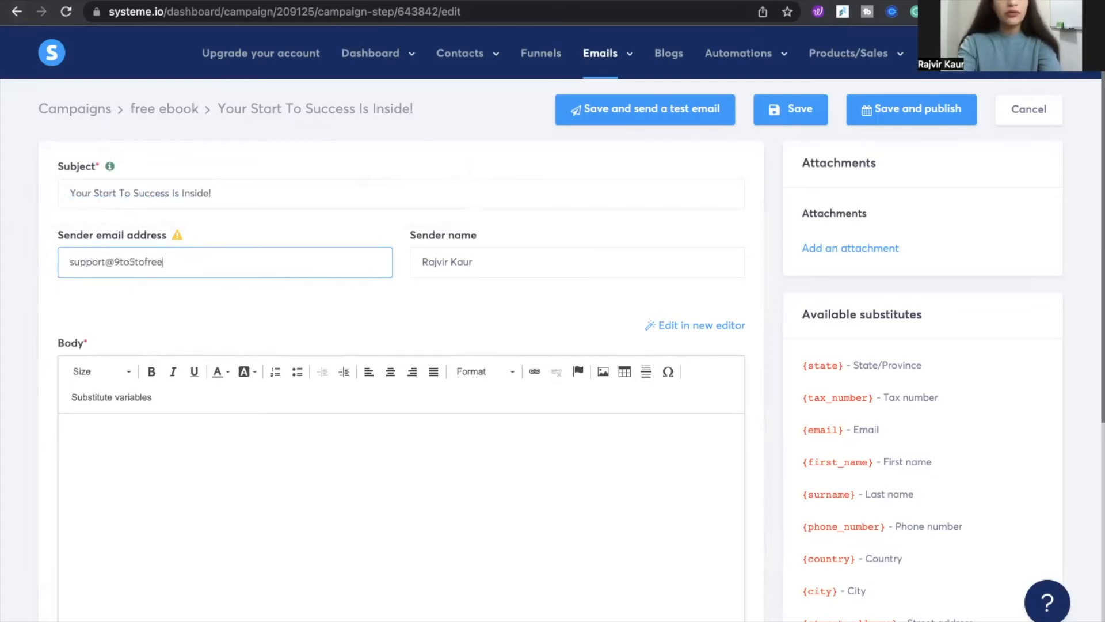
left_click(256, 323)
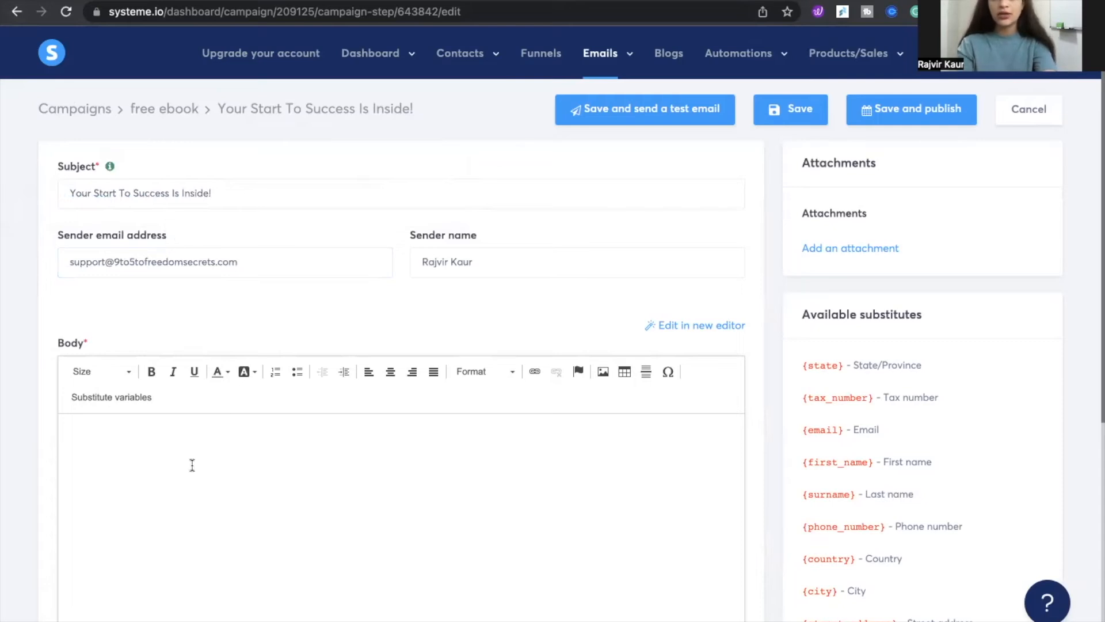
Copy the entire body of the original 3 day challenge email and paste it into the new email's body
left_click(190, 442)
scroll(190, 441, "down", 3)
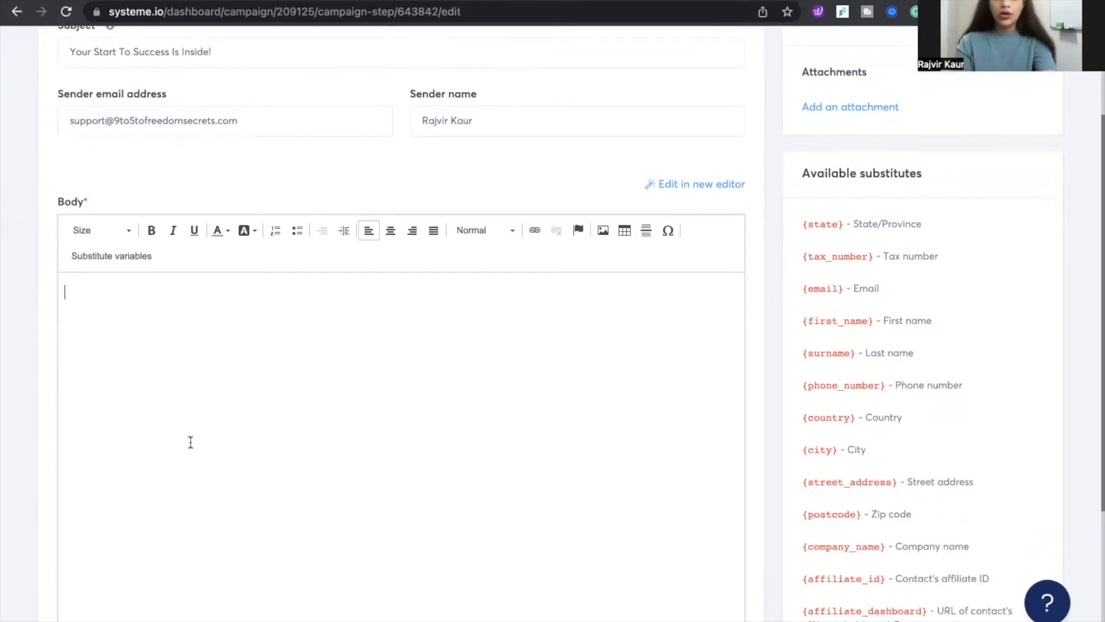
scroll(191, 442, "down", 1)
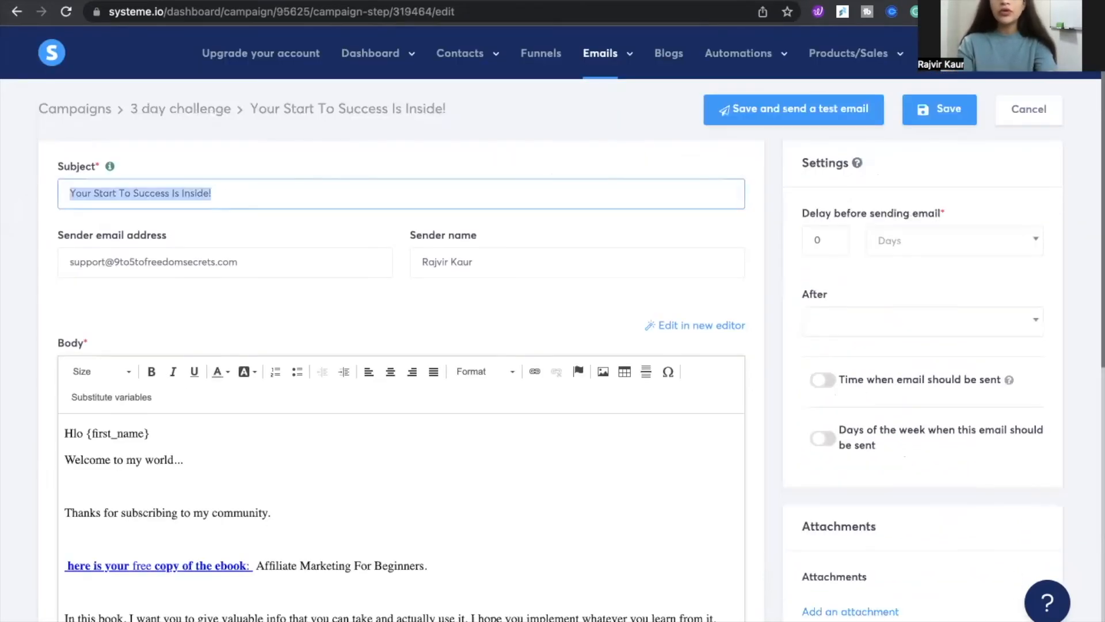
scroll(714, 110, "down", 5)
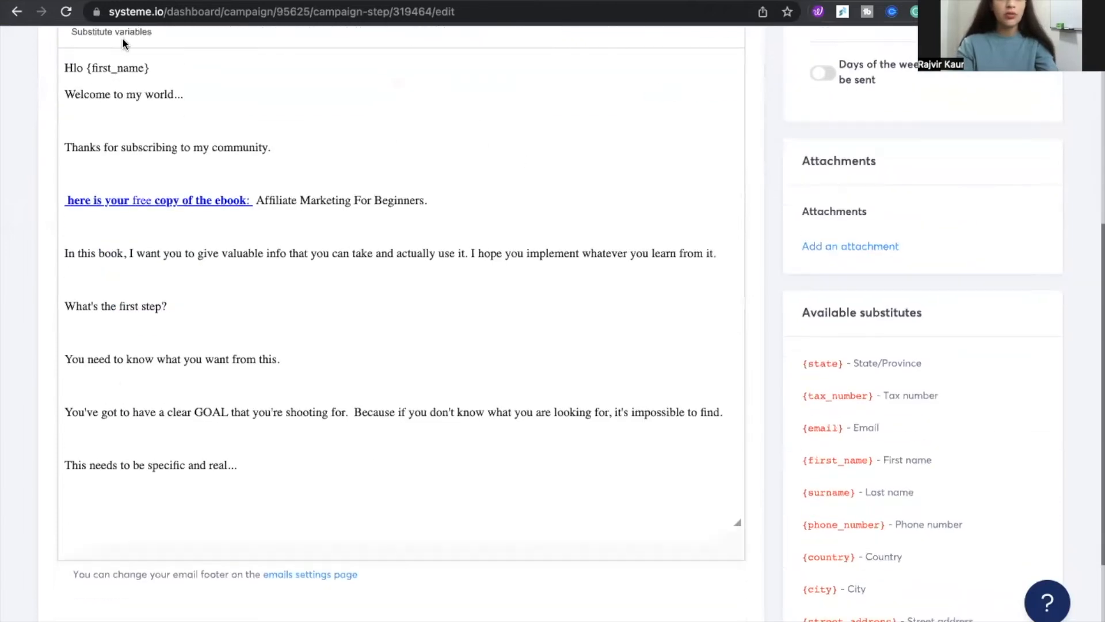
left_click_drag(65, 68, 533, 495)
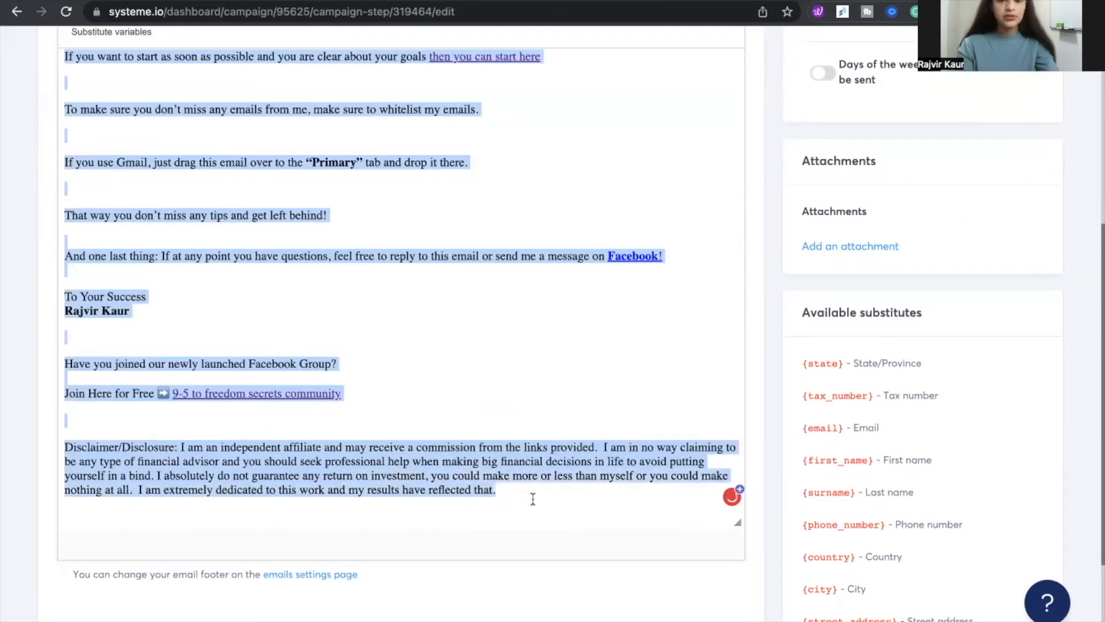
key("ctrl+c")
left_click(685, 3)
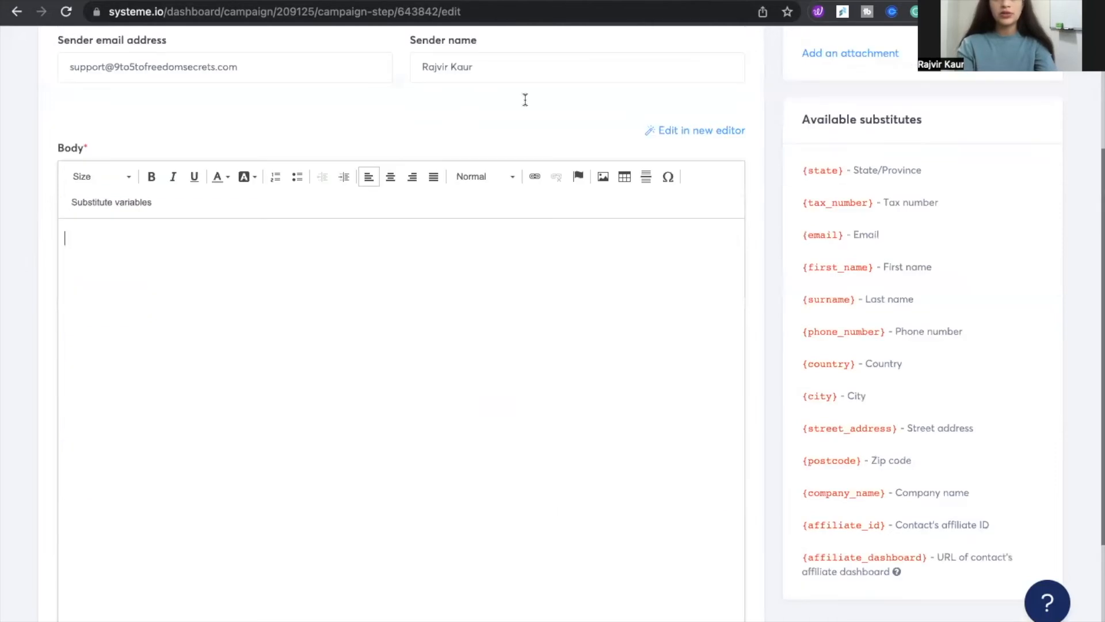
key("ctrl+v")
scroll(267, 349, "up", 15)
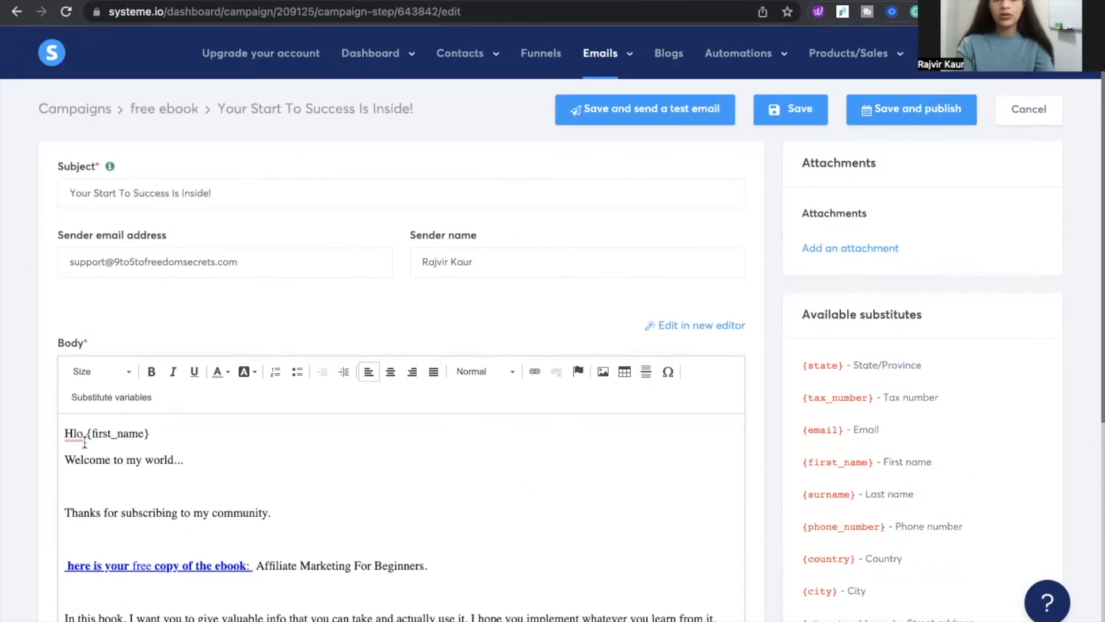
scroll(921, 361, "down", 2)
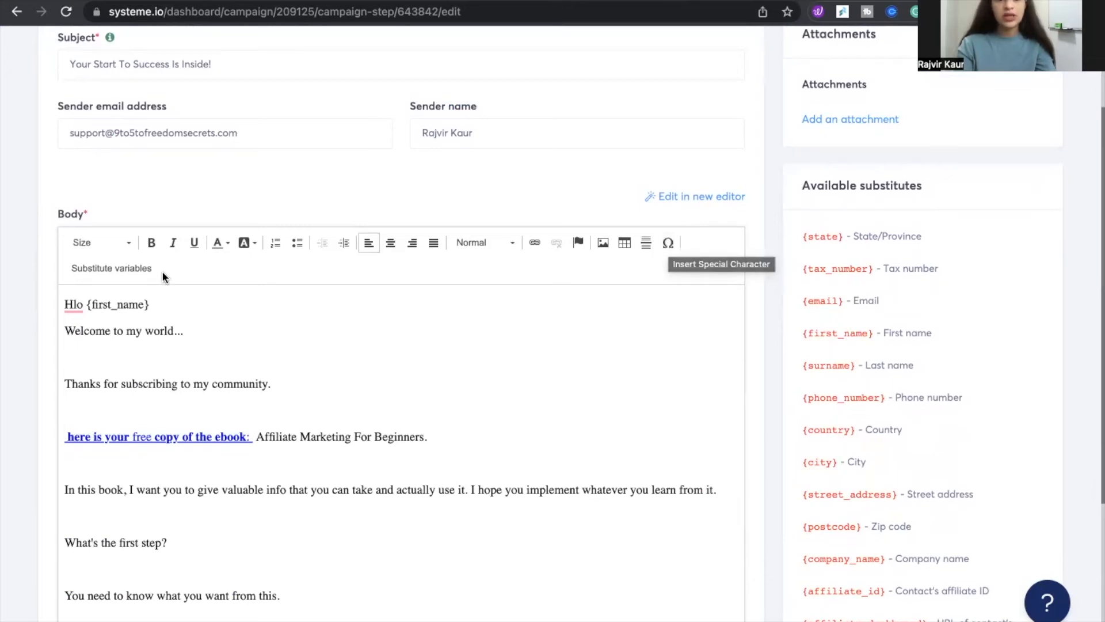
Insert the First name substitute variable into the email body
left_click(129, 270)
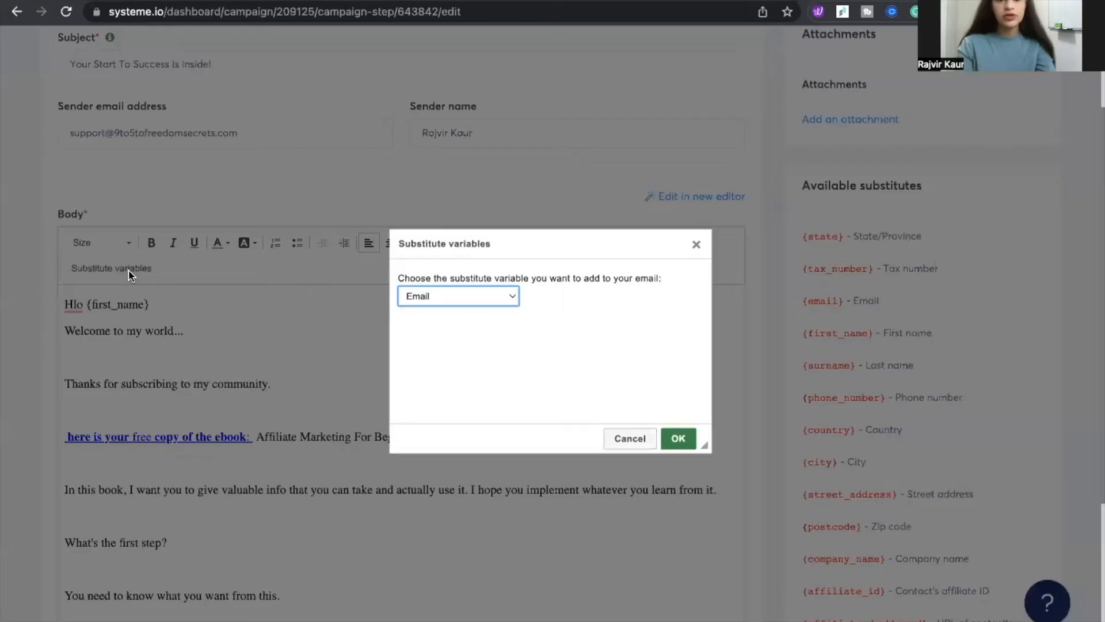
left_click(441, 295)
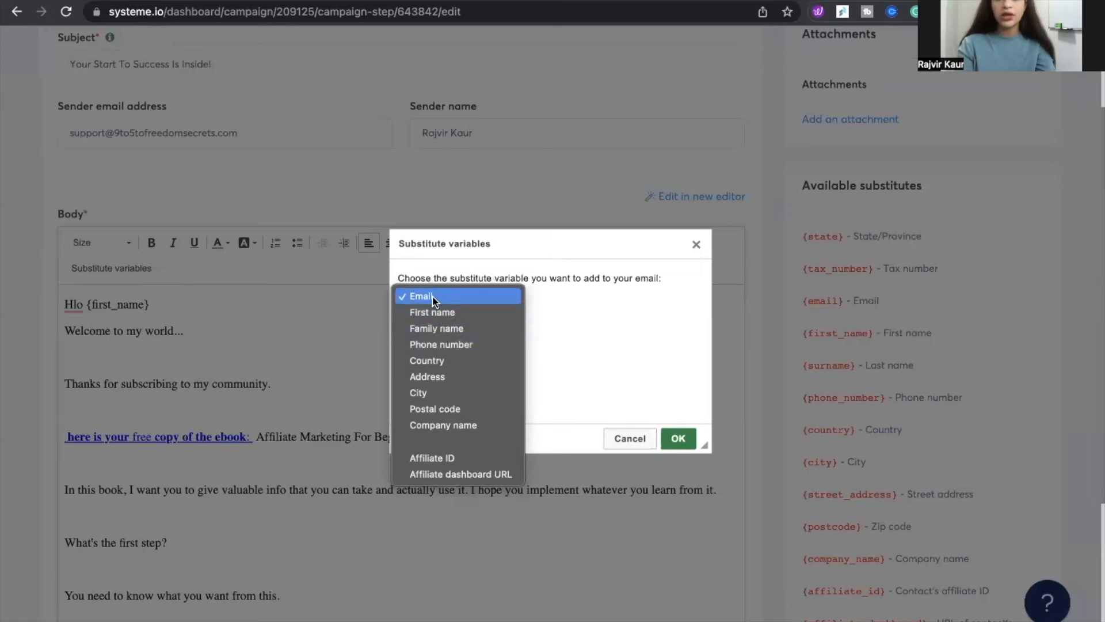
left_click(432, 312)
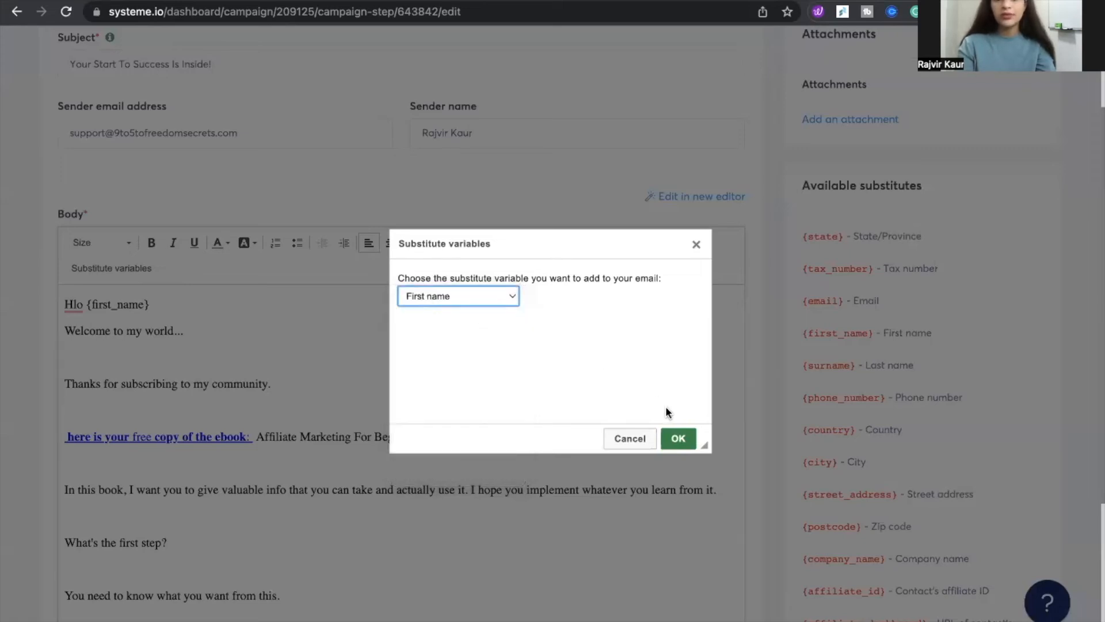
left_click(675, 434)
Make the greeting line Hlo {first_name} bold
scroll(219, 344, "up", 9)
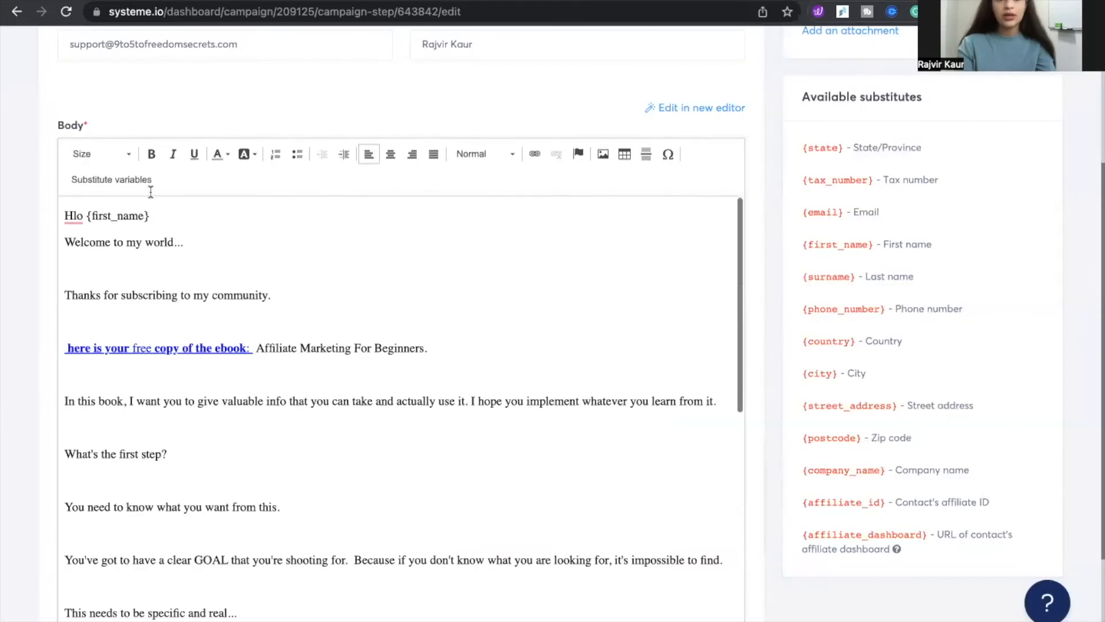
scroll(169, 218, "up", 3)
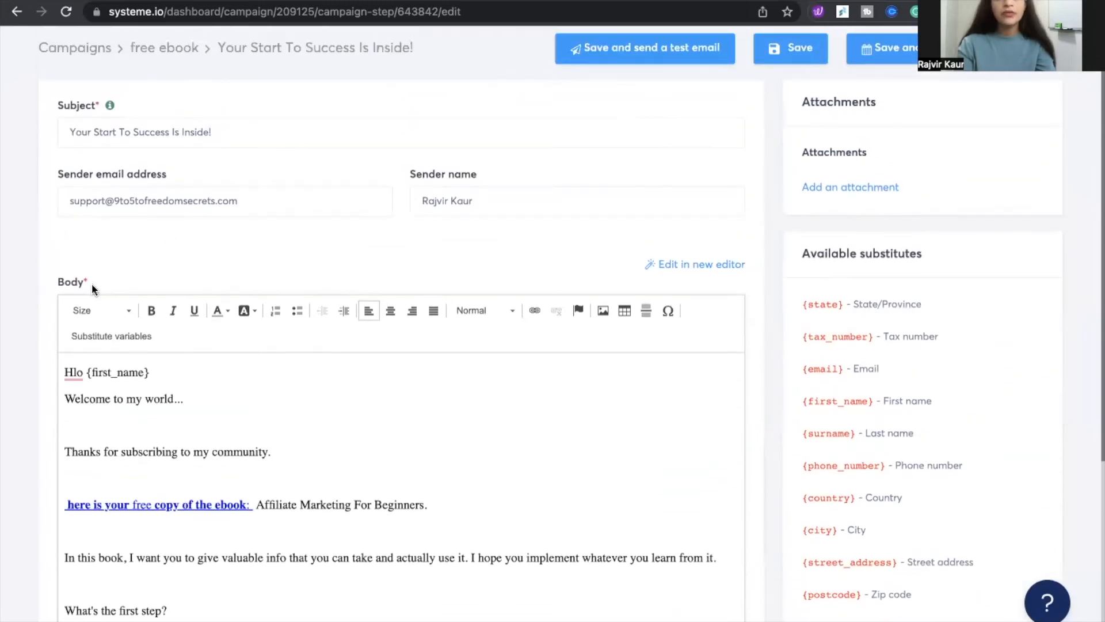
left_click_drag(153, 372, 64, 373)
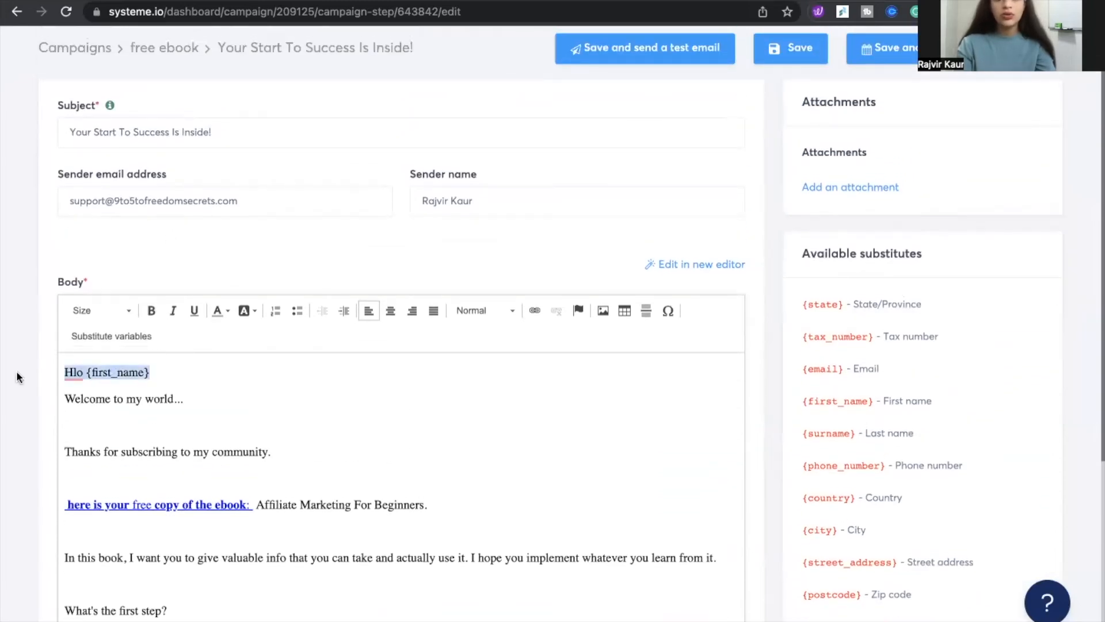
left_click(151, 312)
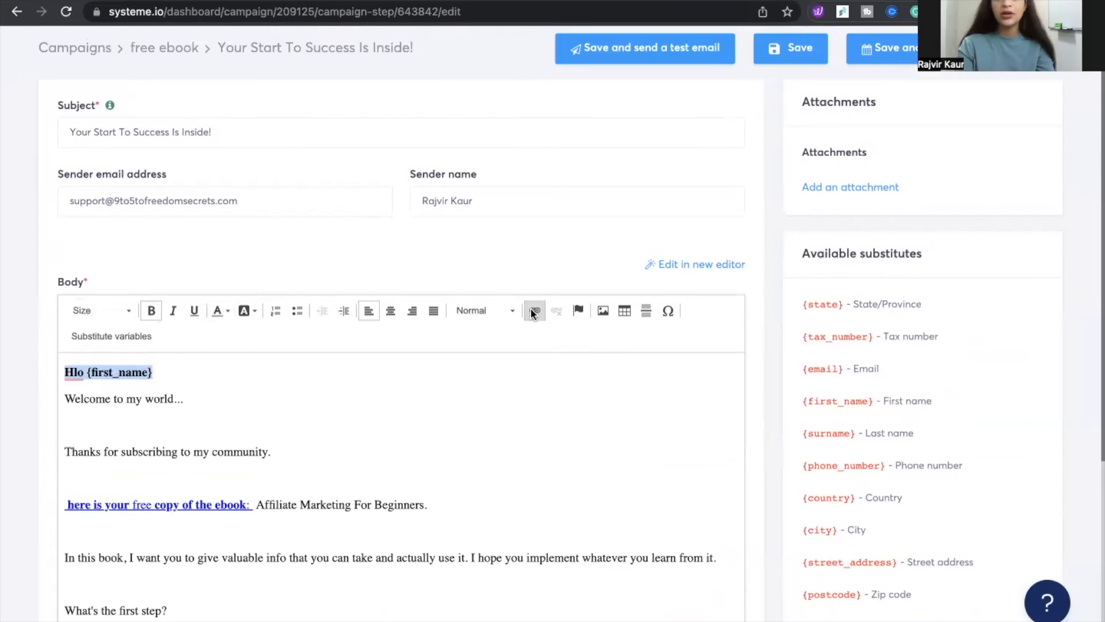
scroll(320, 385, "down", 3)
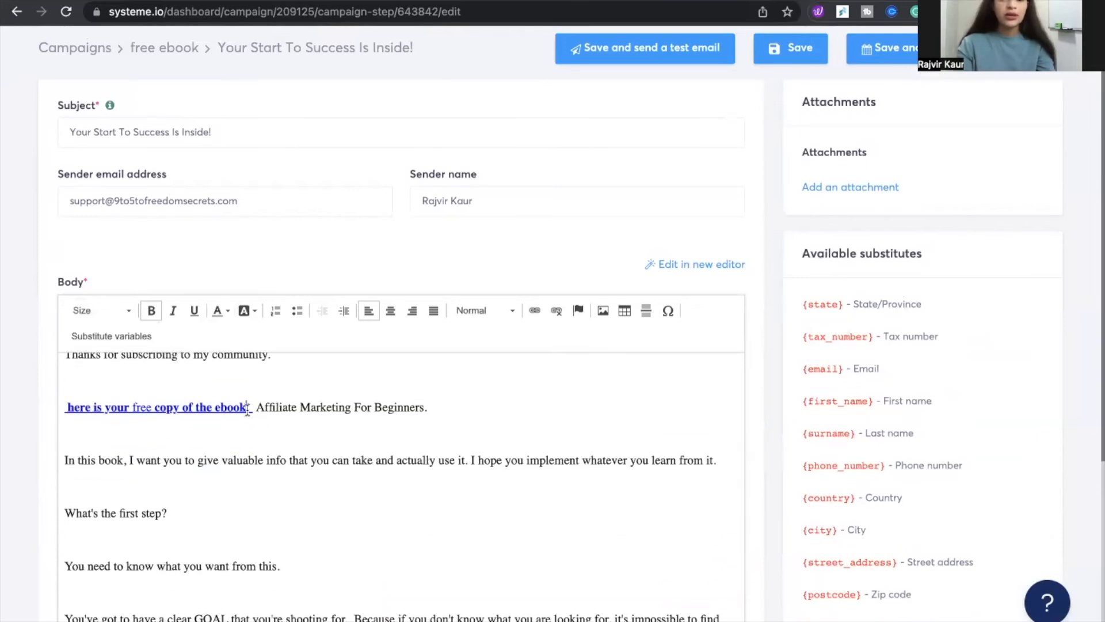
left_click_drag(254, 409, 65, 407)
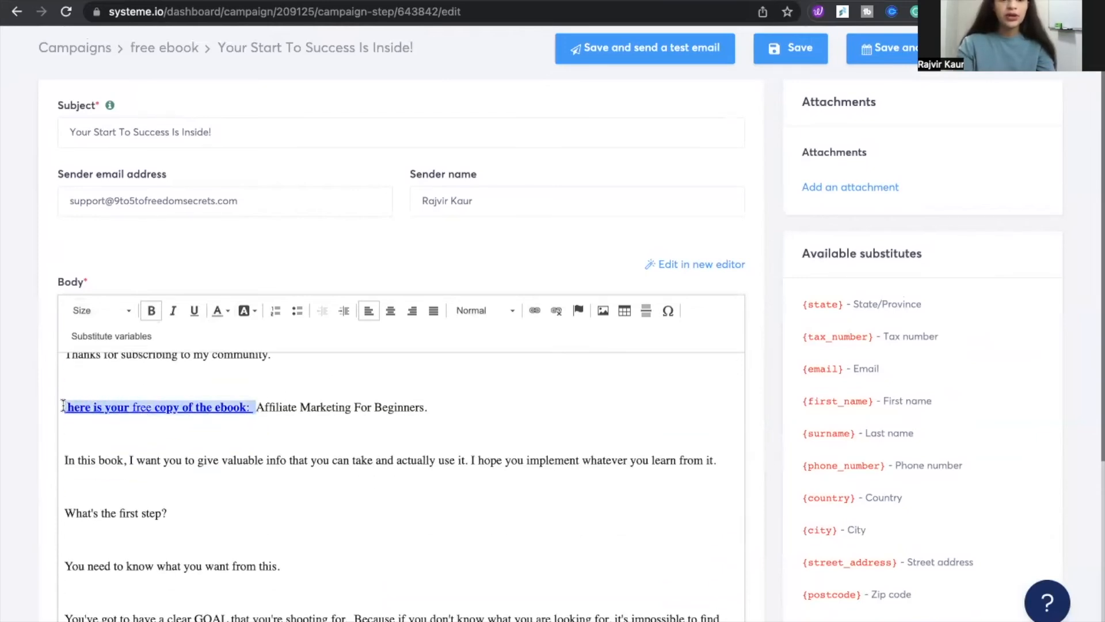
left_click(102, 407)
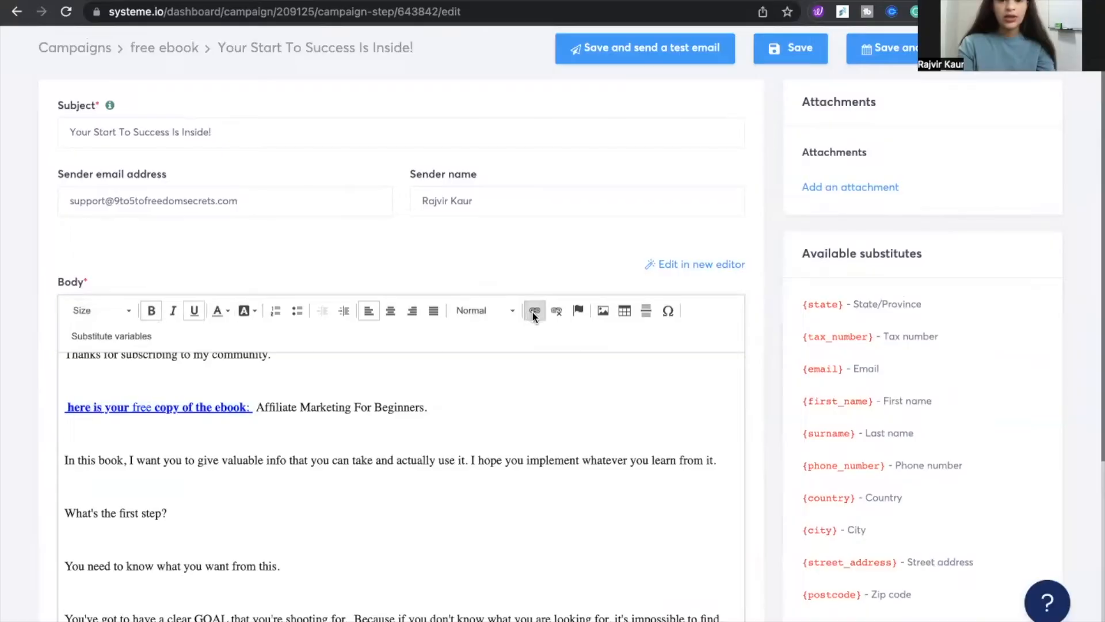
left_click(534, 310)
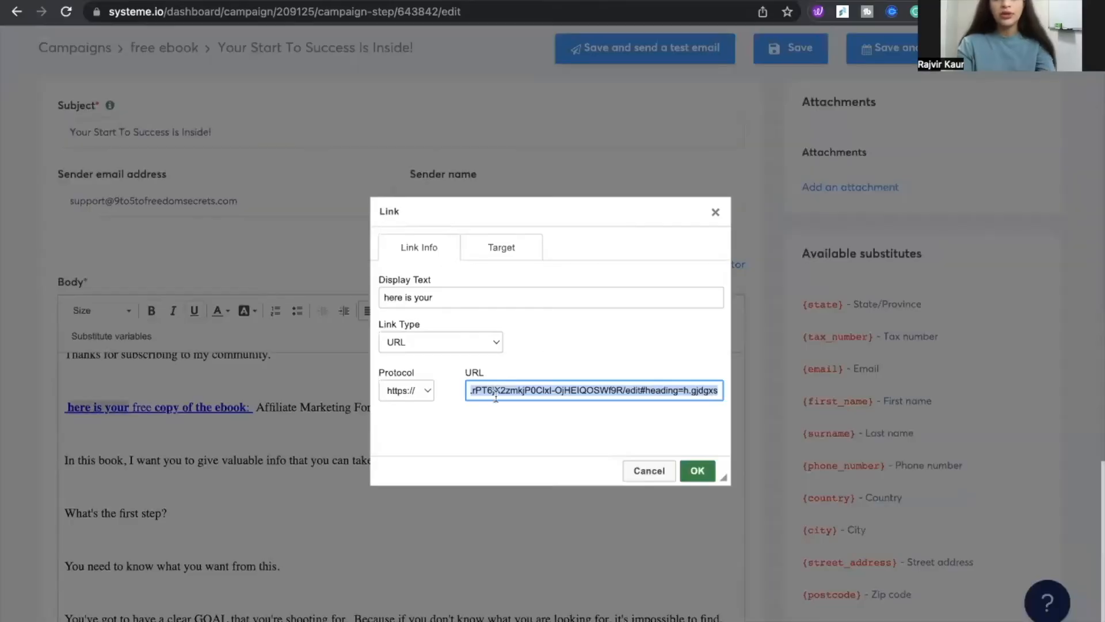
key("BackSpace")
key("Tab")
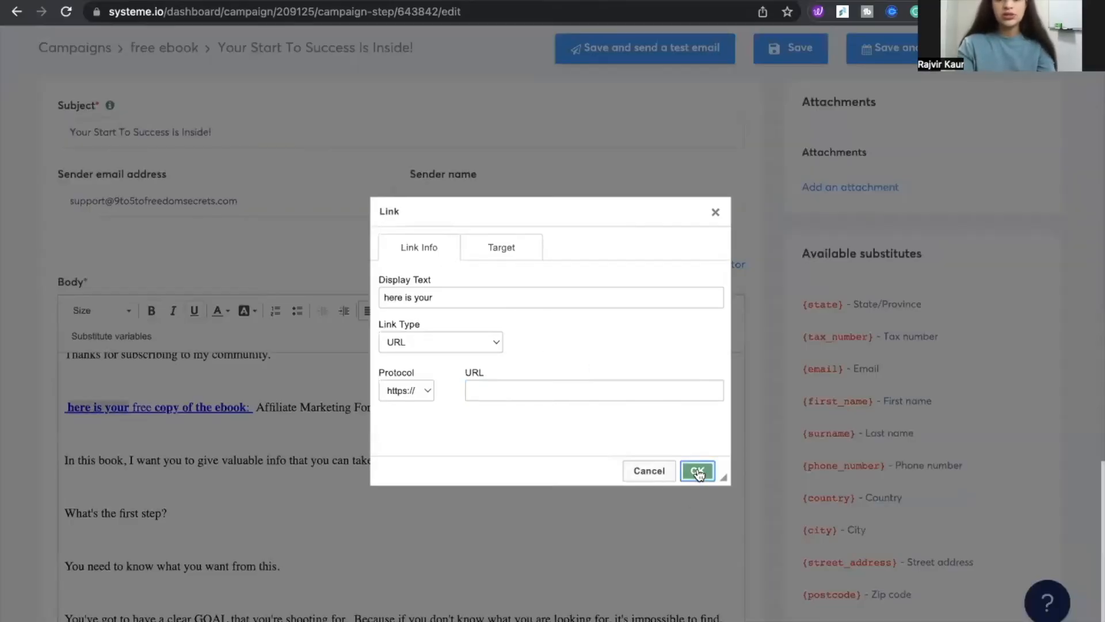
left_click(684, 97)
left_click(647, 467)
left_click(689, 105)
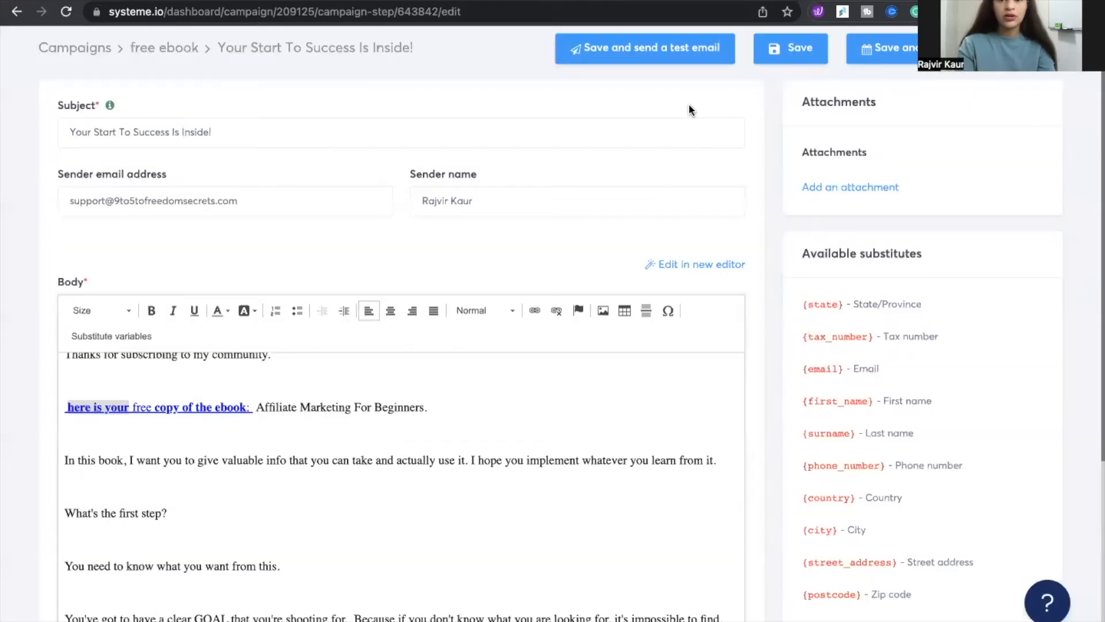
Remove the existing links from 'here is your free copy of the ebook:' and link the whole phrase to the pasted ebook URL
left_click_drag(252, 407, 70, 407)
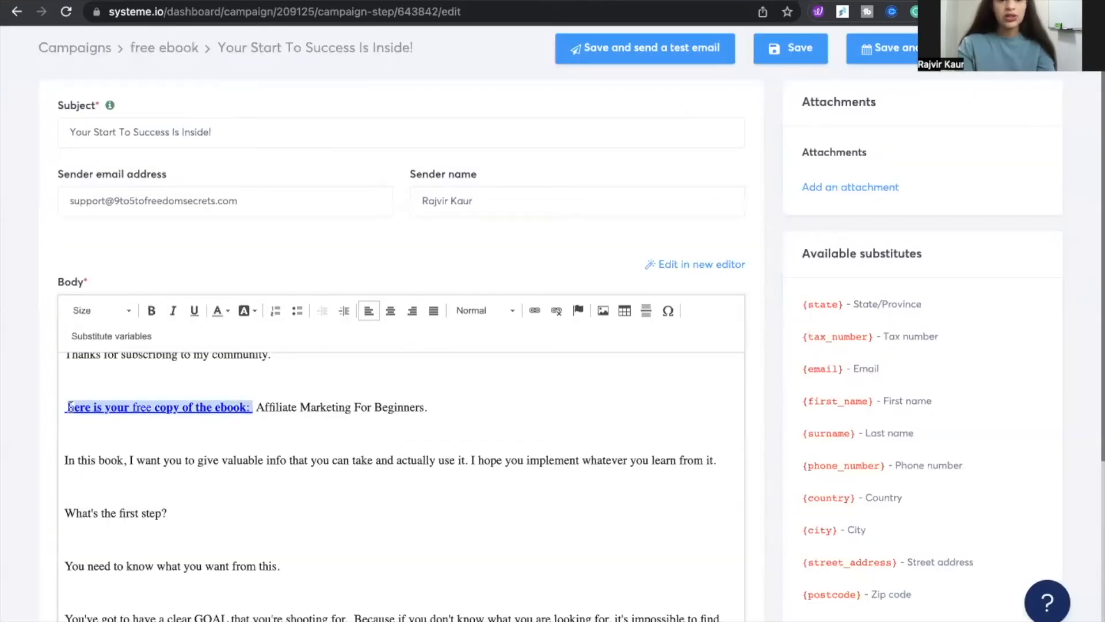
left_click(555, 310)
left_click(178, 438)
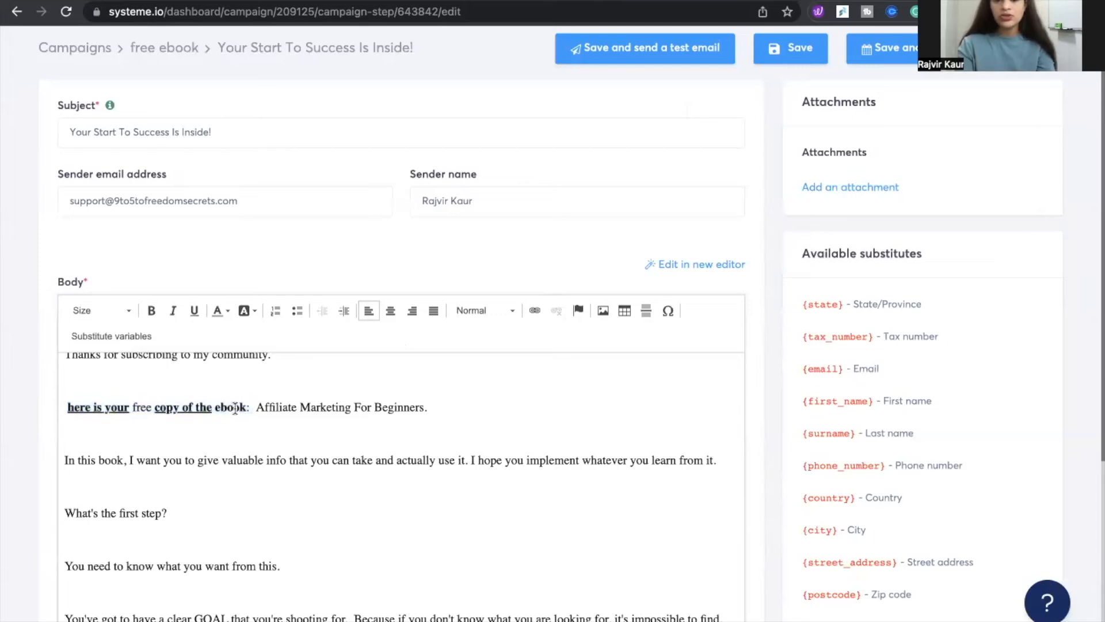
left_click_drag(249, 407, 55, 405)
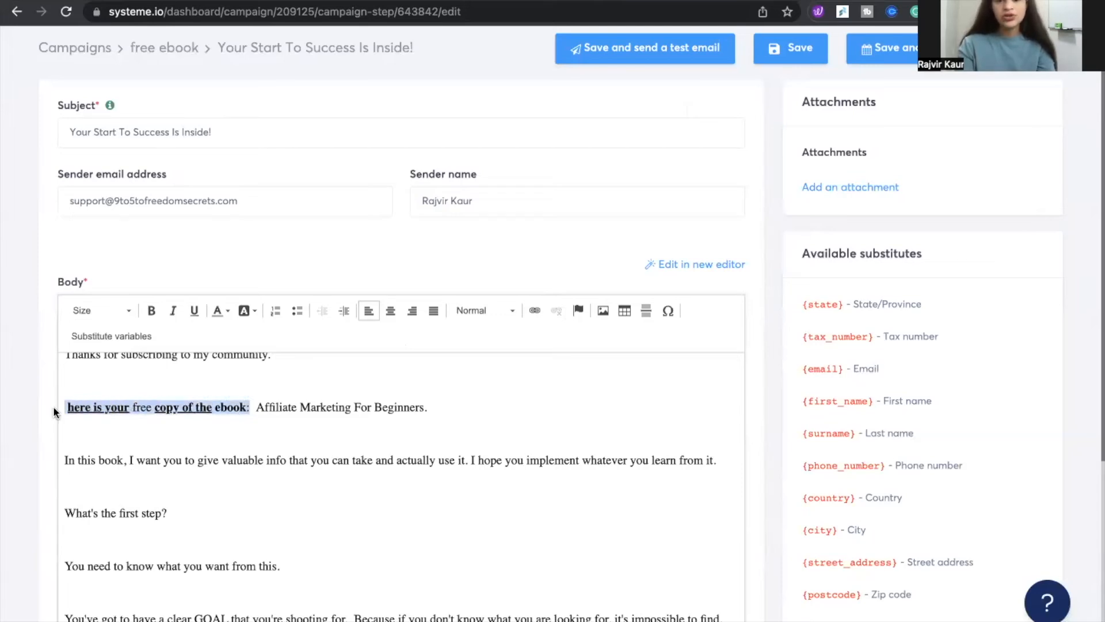
left_click(535, 310)
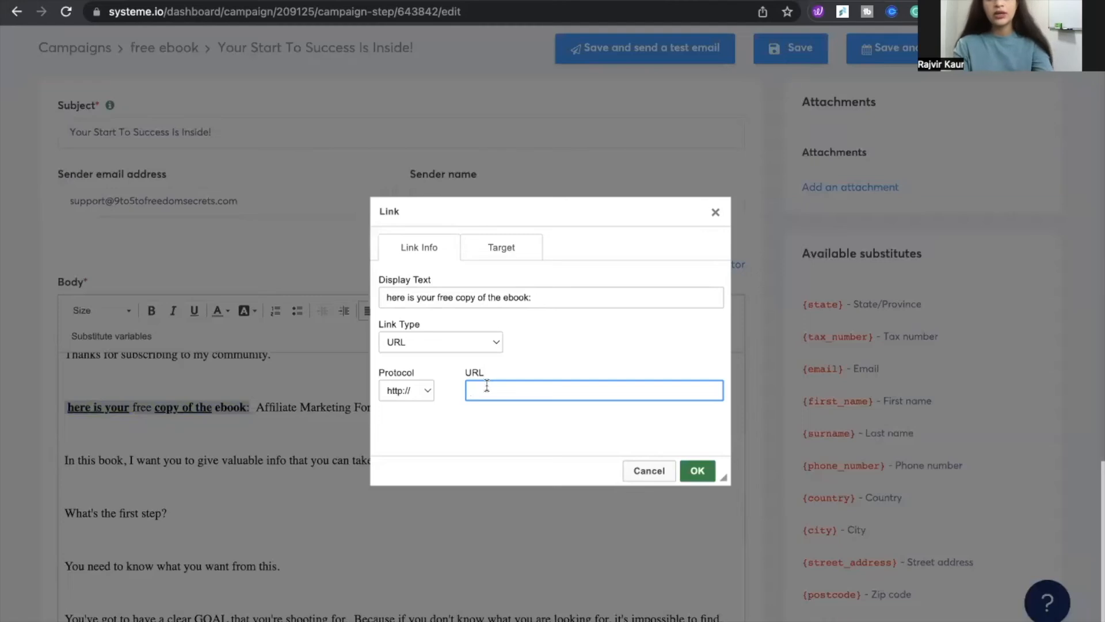
key("super+v")
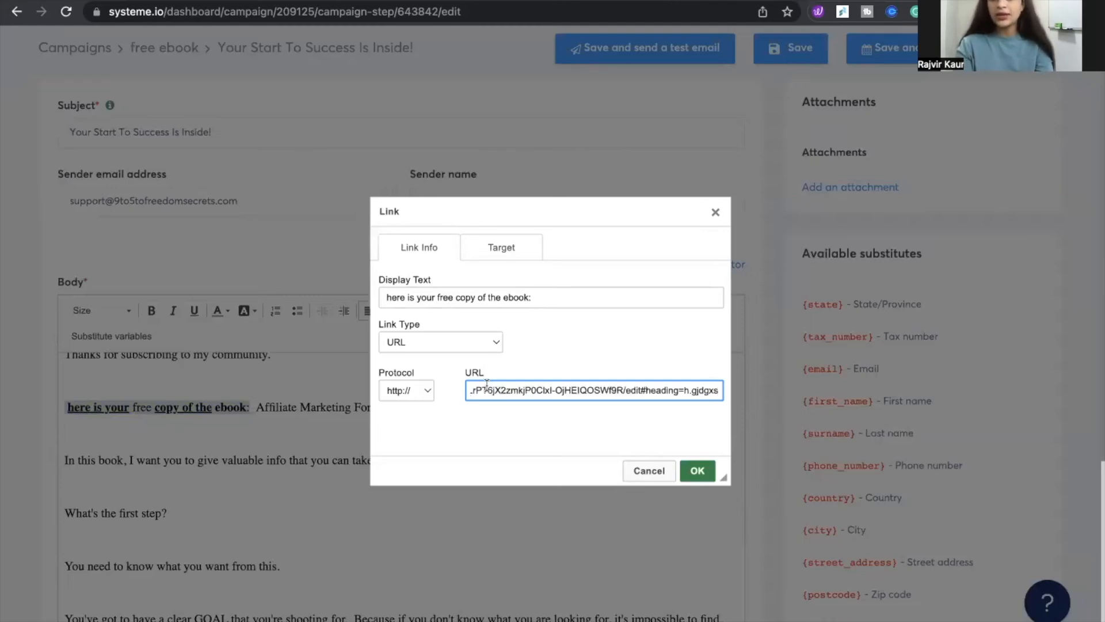
left_click(698, 470)
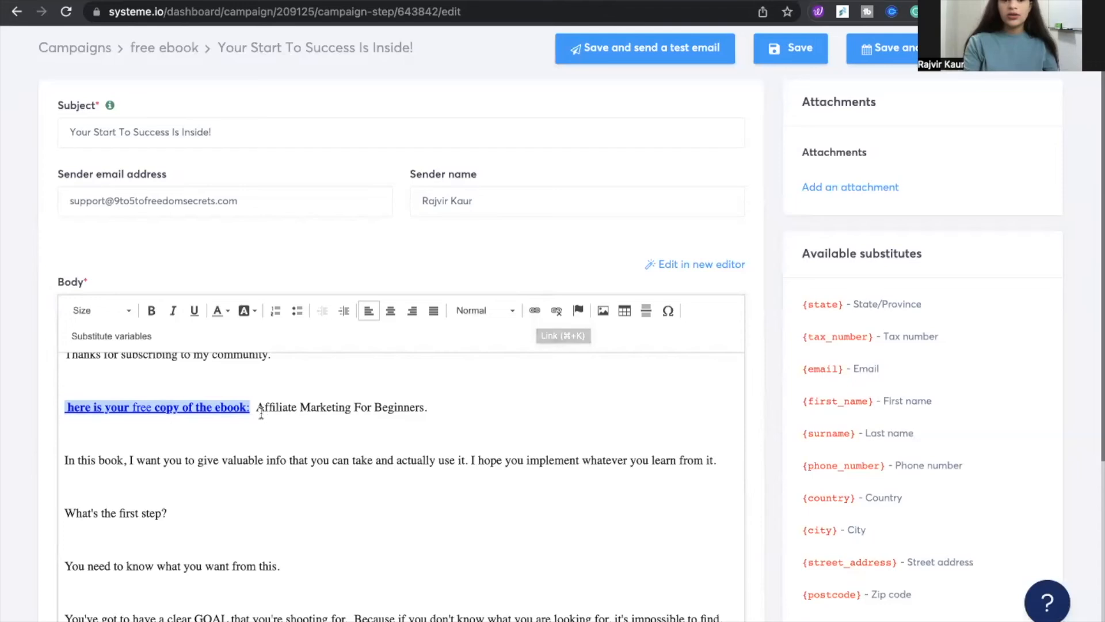
Start publishing the email and set the delay before sending to 1 Days
scroll(249, 408, "down", 6)
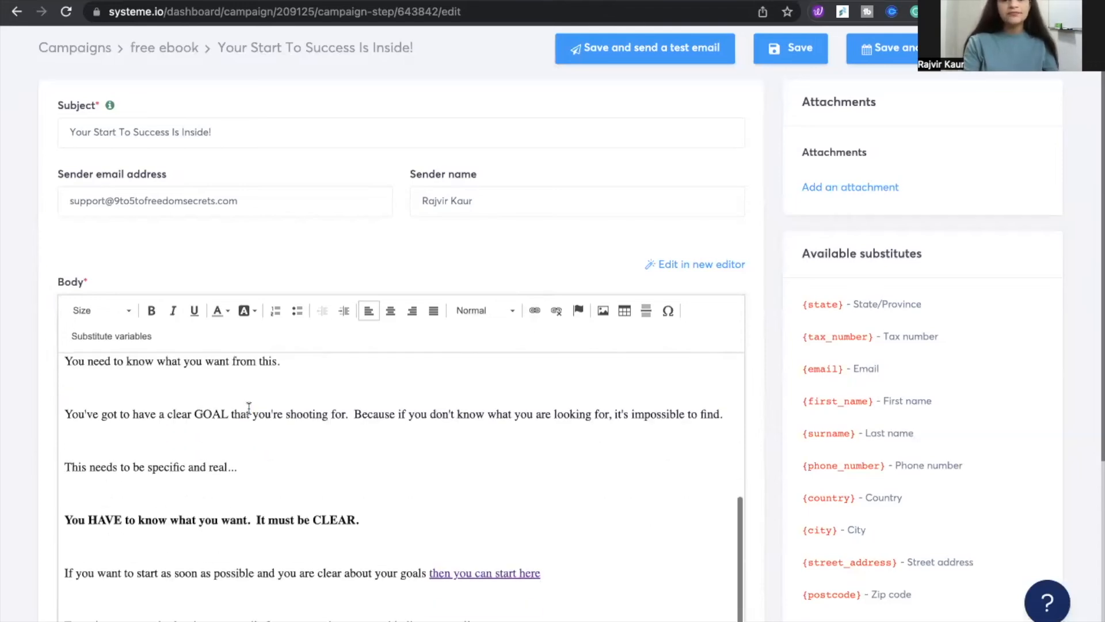
scroll(248, 408, "up", 1)
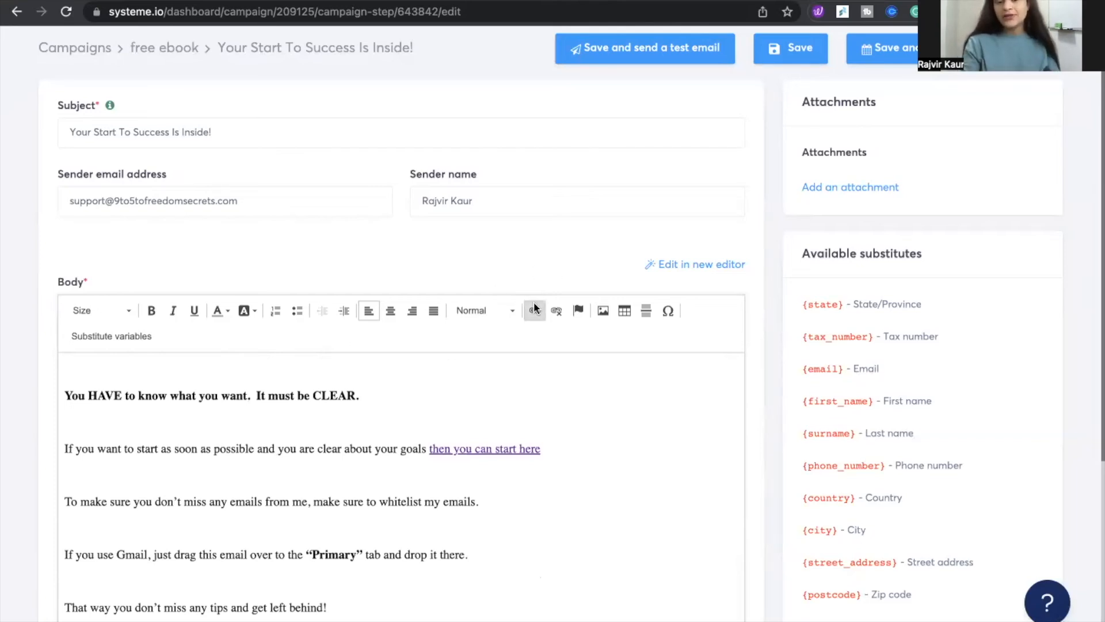
scroll(442, 385, "down", 5)
scroll(444, 387, "down", 3)
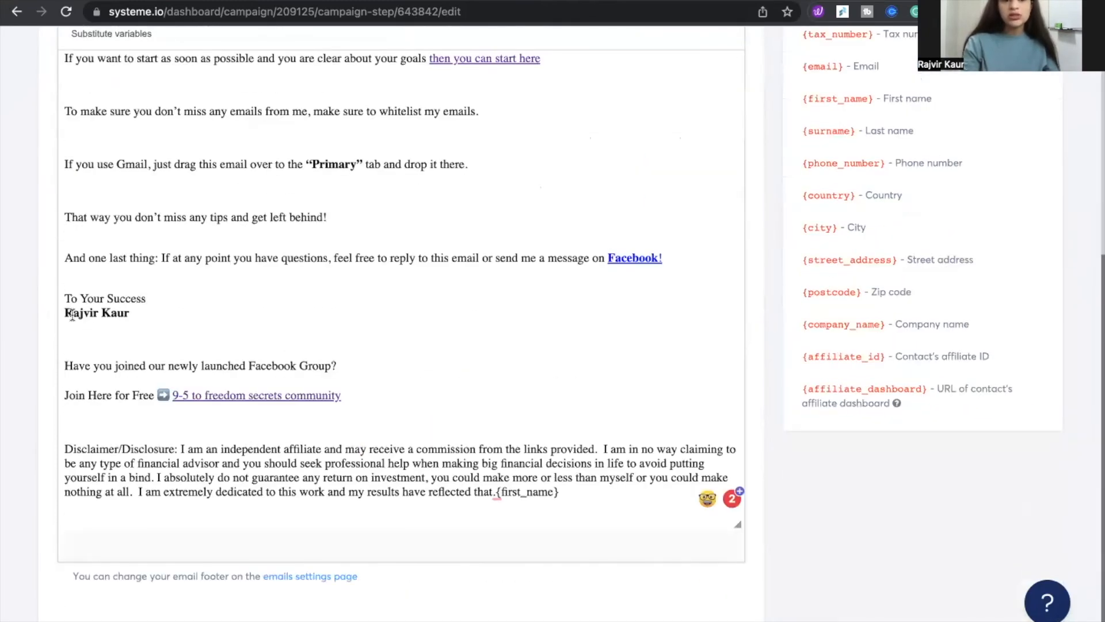
scroll(128, 332, "up", 1)
scroll(128, 332, "up", 12)
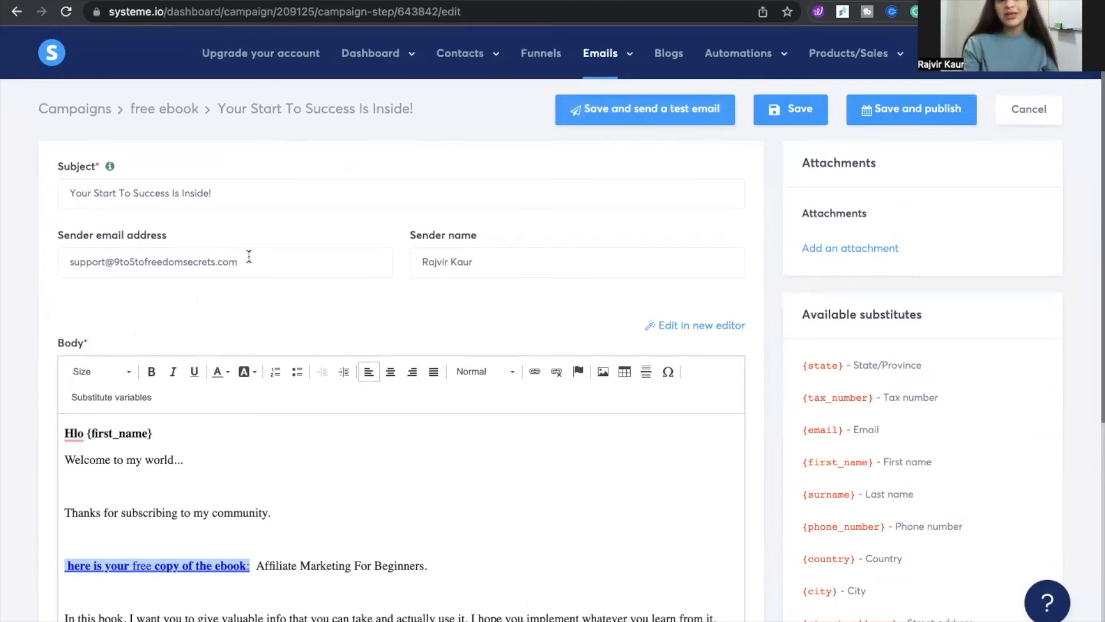
left_click(901, 122)
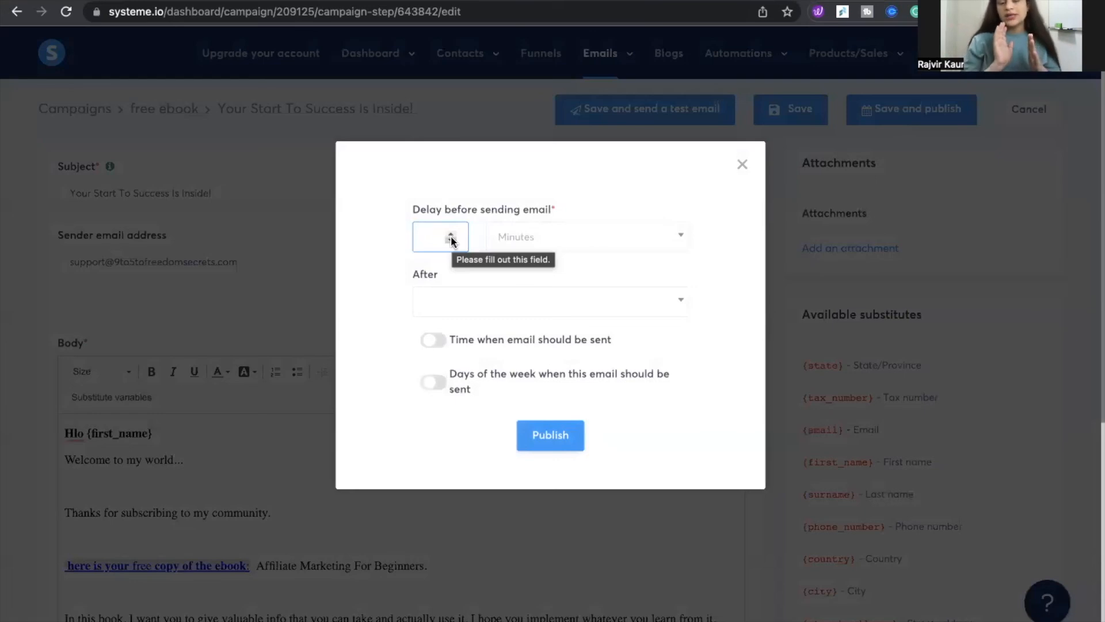
left_click(452, 241)
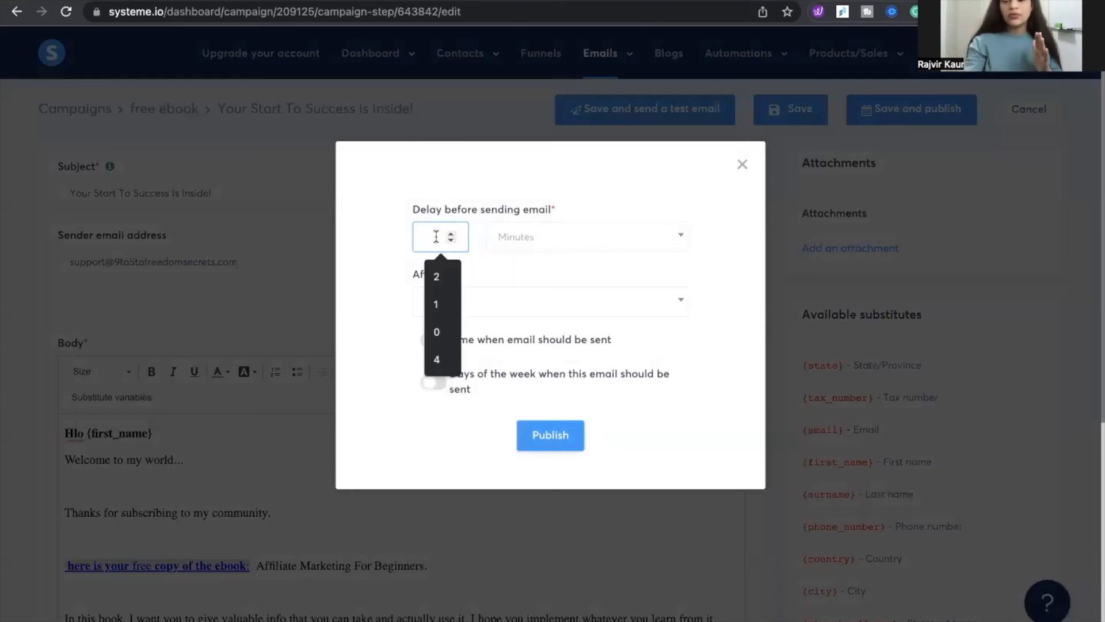
type("0")
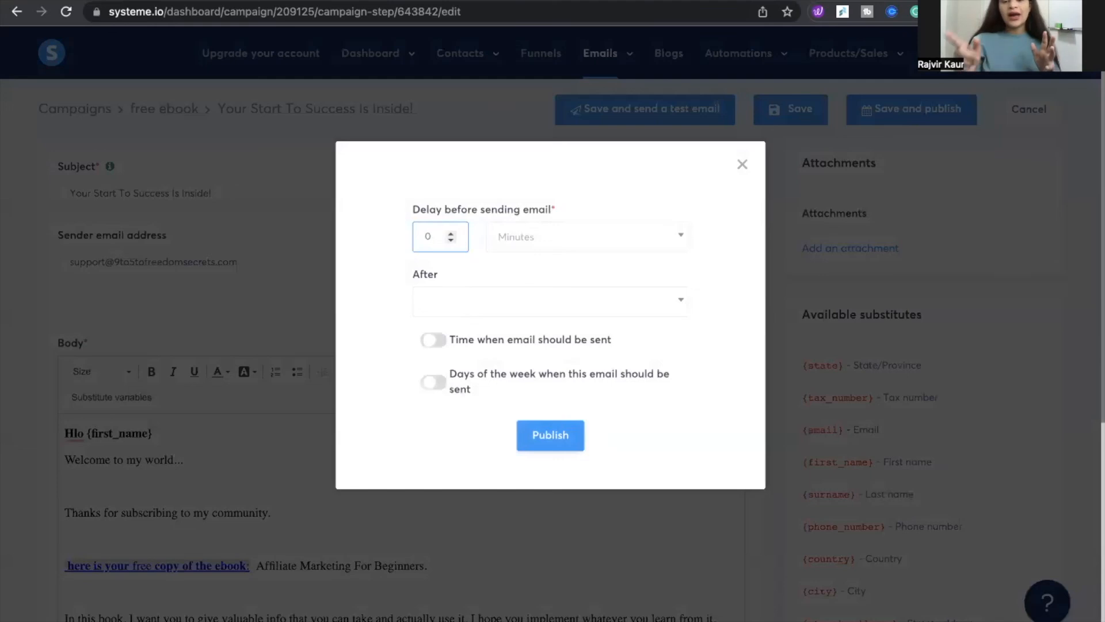
key("BackSpace")
type("1")
left_click(546, 235)
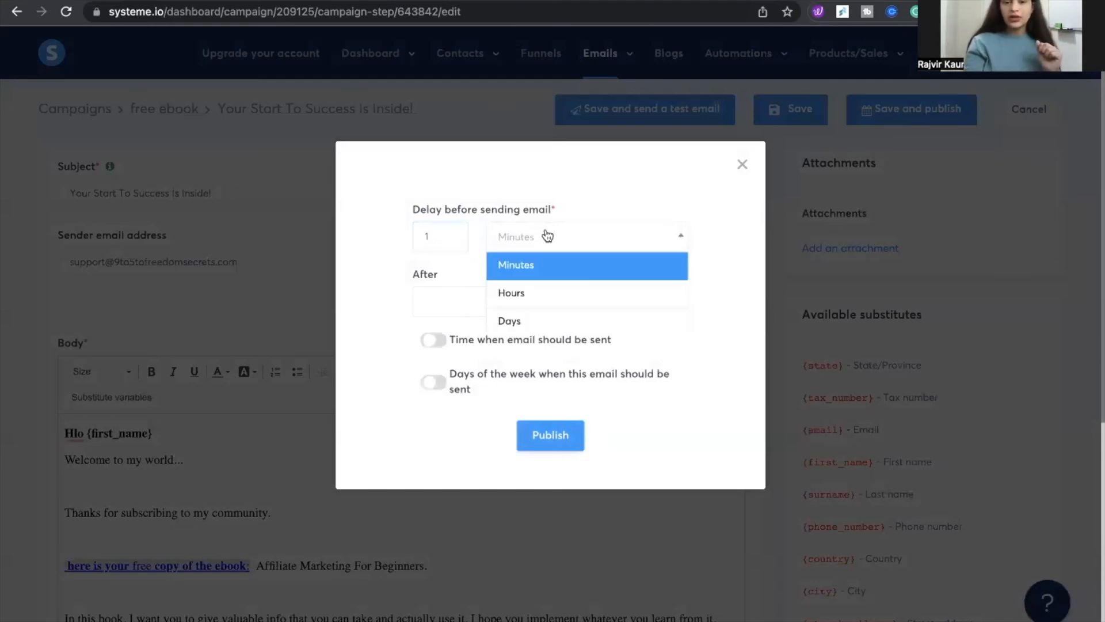
left_click(534, 313)
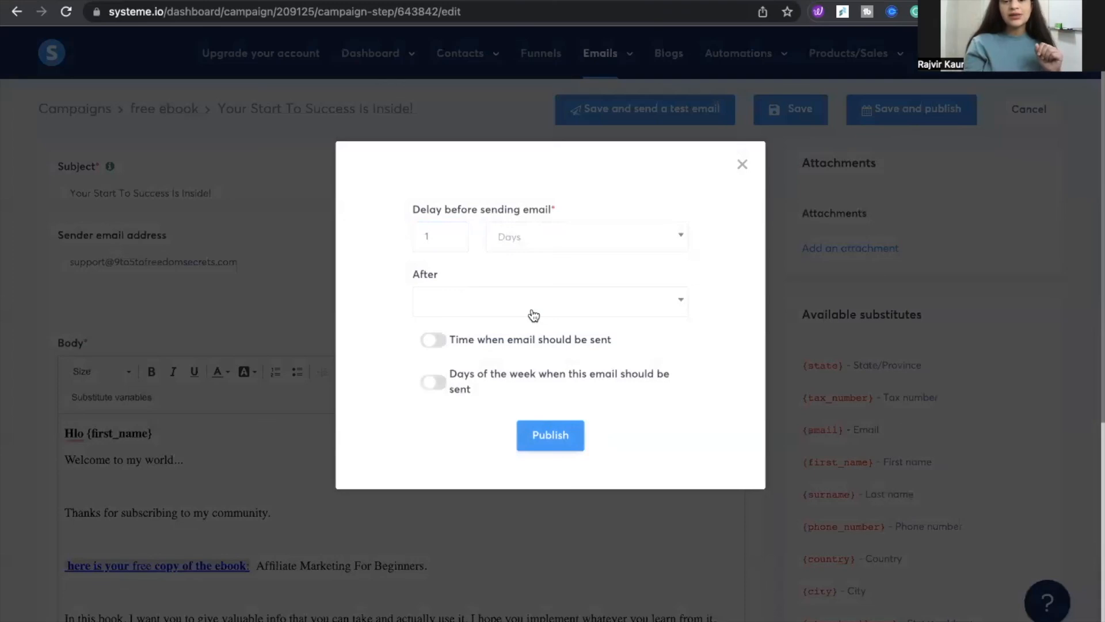
Open the After options and try to publish the email
left_click(440, 305)
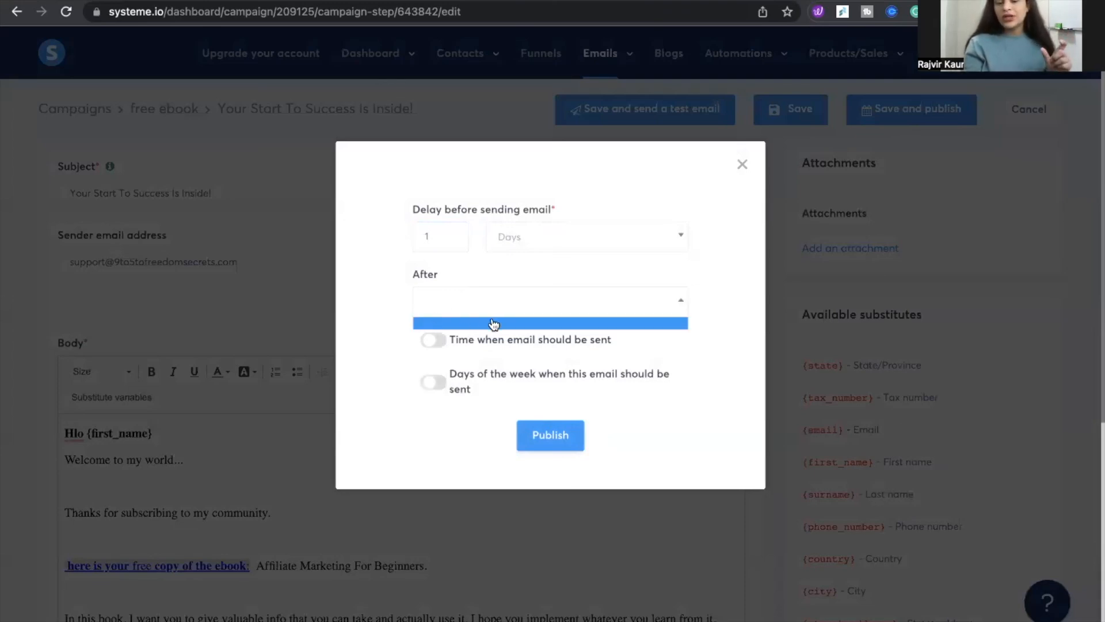
left_click(430, 238)
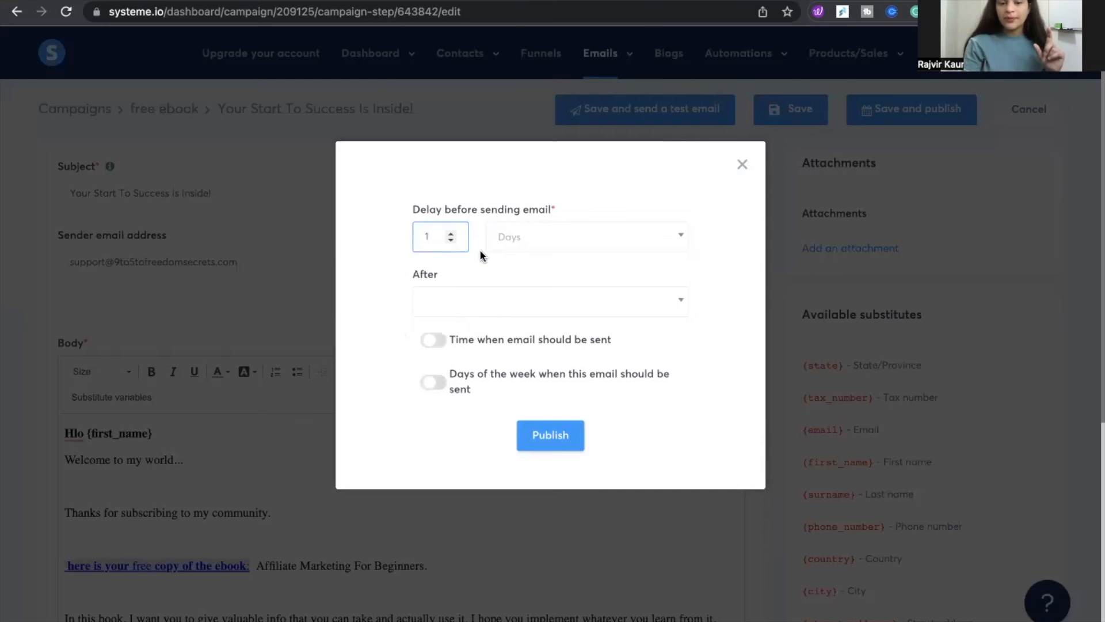
left_click(539, 436)
left_click(540, 436)
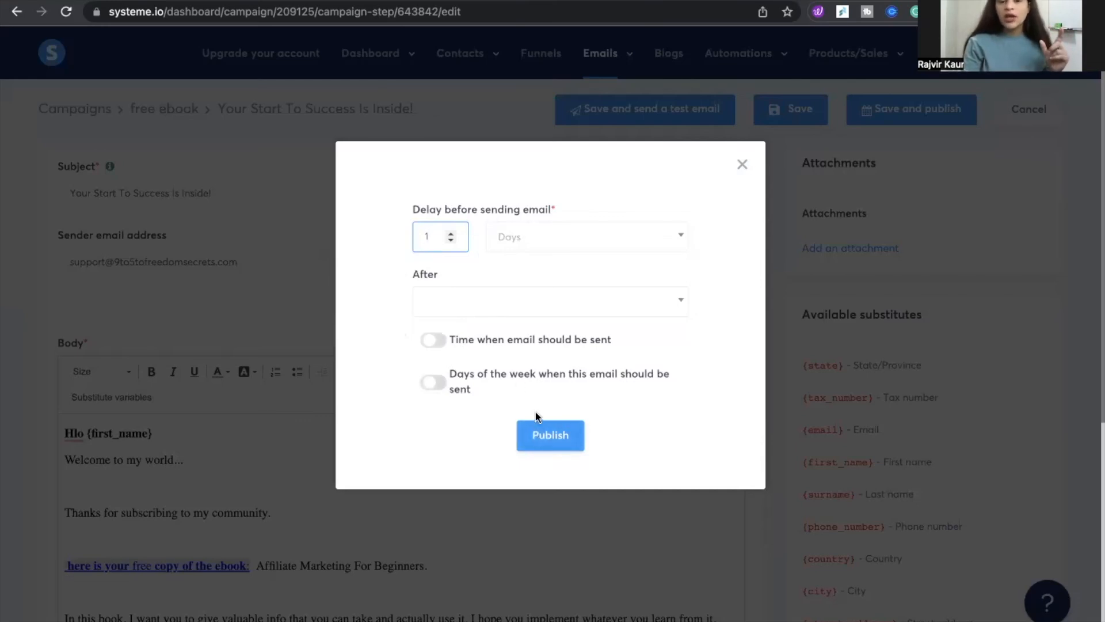